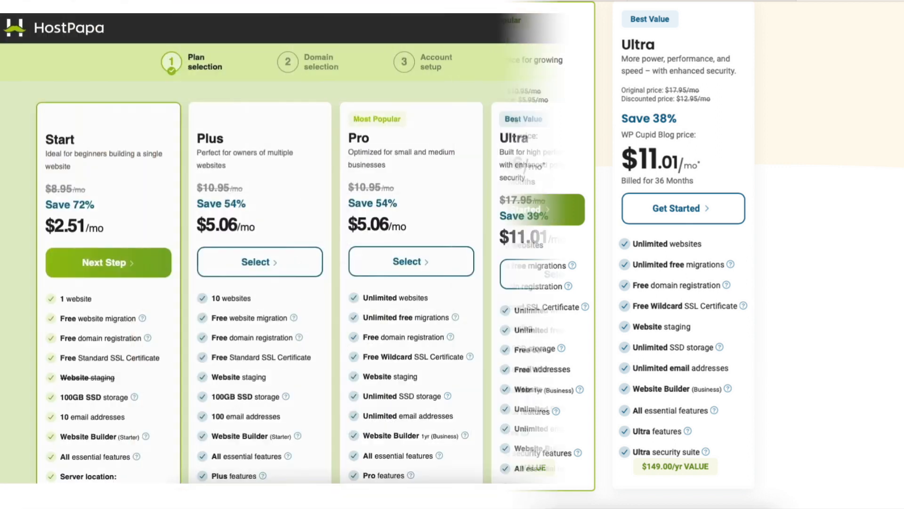
# - Set the Start plan's billing term to 12 months and keep United States as the server location
pyautogui.scroll(-10, 900, 234)
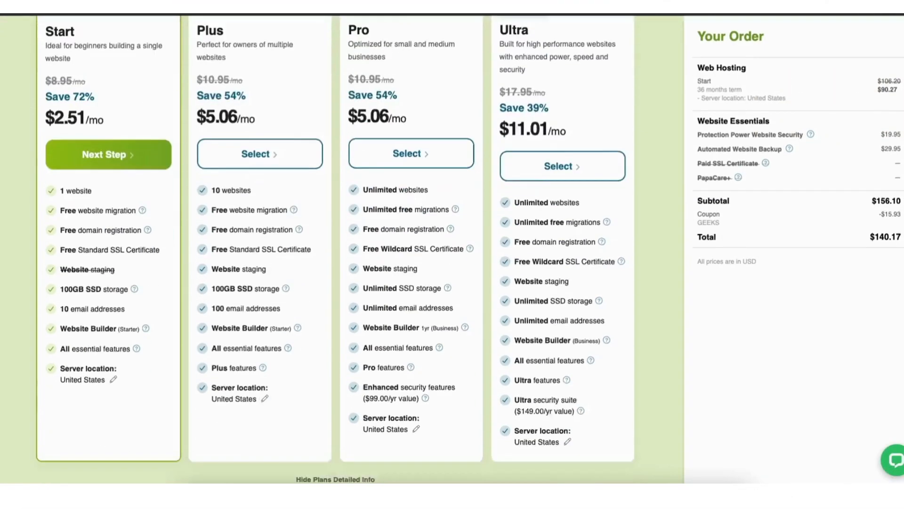
pyautogui.scroll(-4, 895, 255)
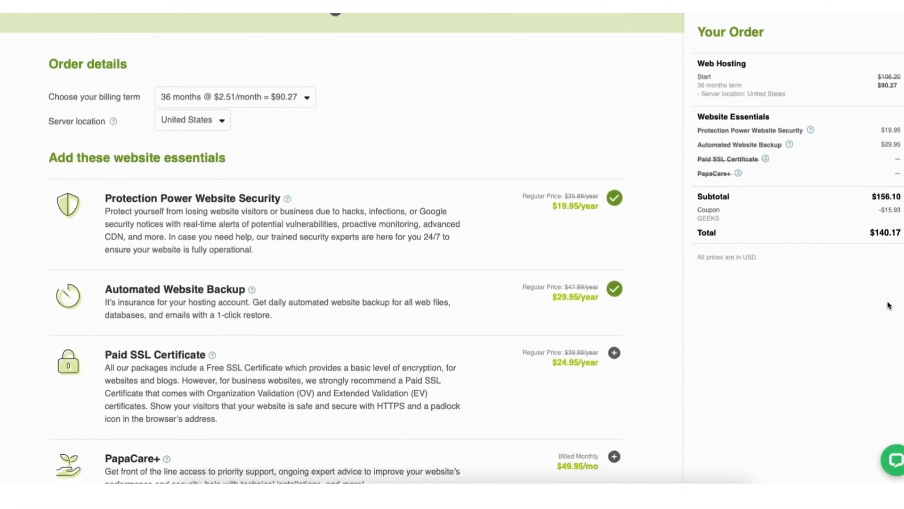
pyautogui.click(257, 99)
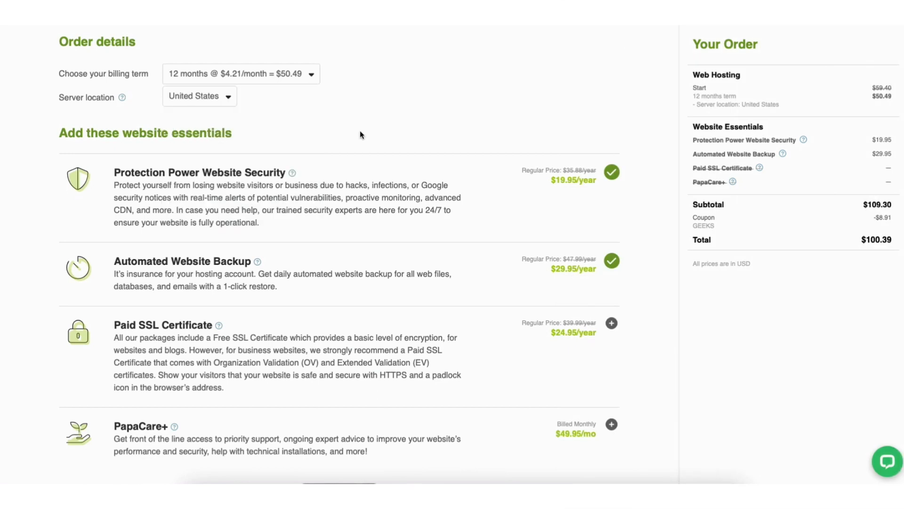
pyautogui.click(218, 103)
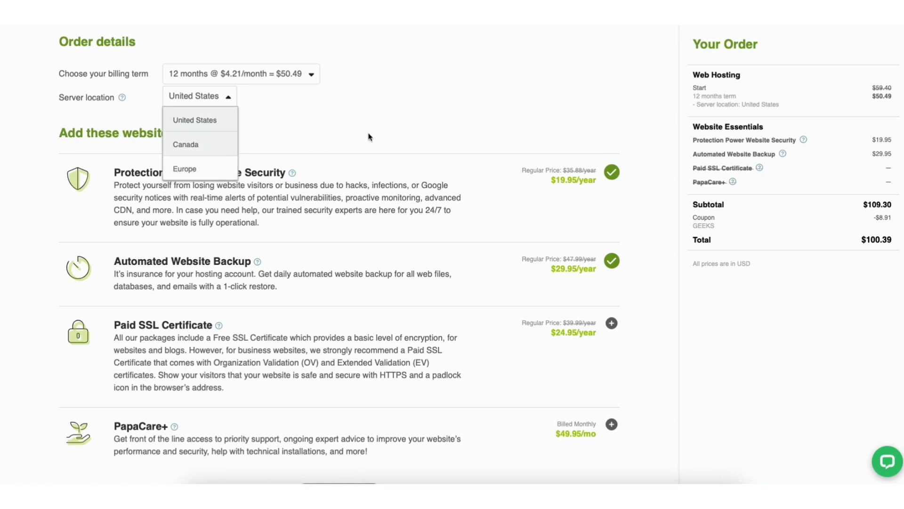
pyautogui.click(385, 135)
# - Remove Protection Power Website Security and Automated Website Backup from the hosting order
pyautogui.scroll(-3, 339, 254)
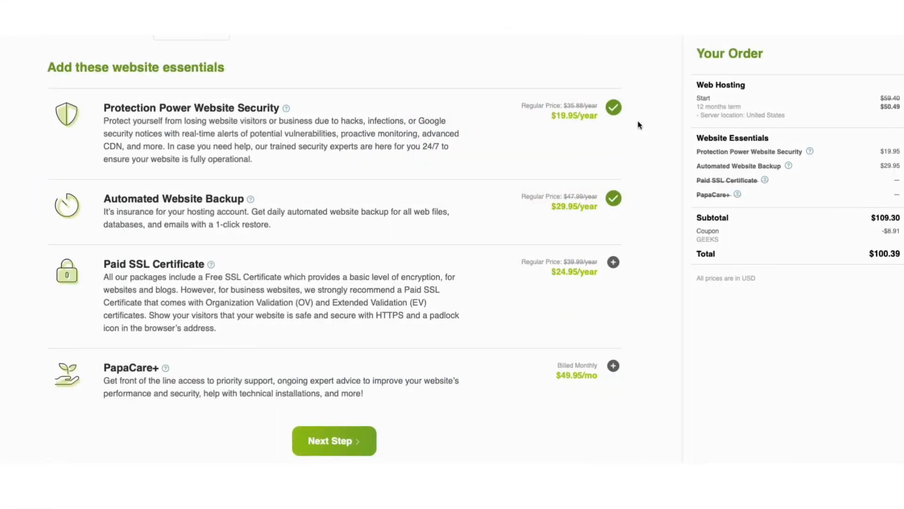
pyautogui.click(614, 108)
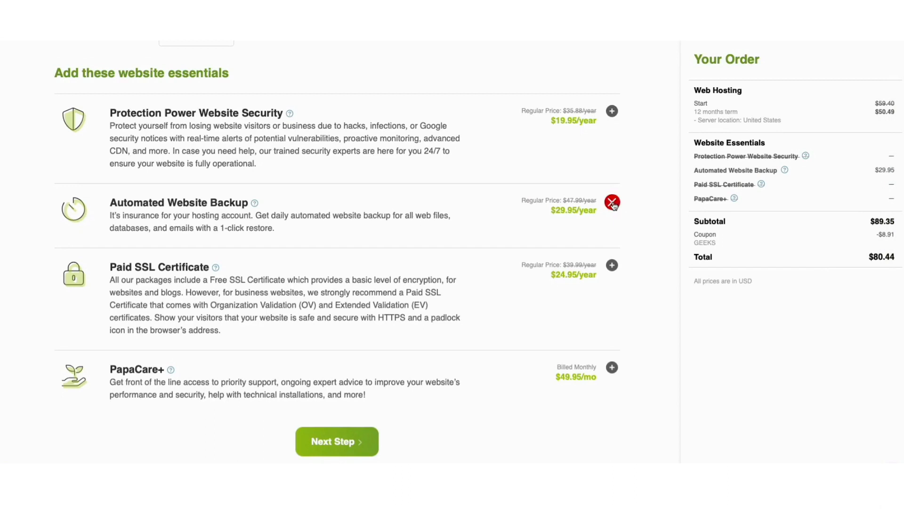
pyautogui.click(613, 203)
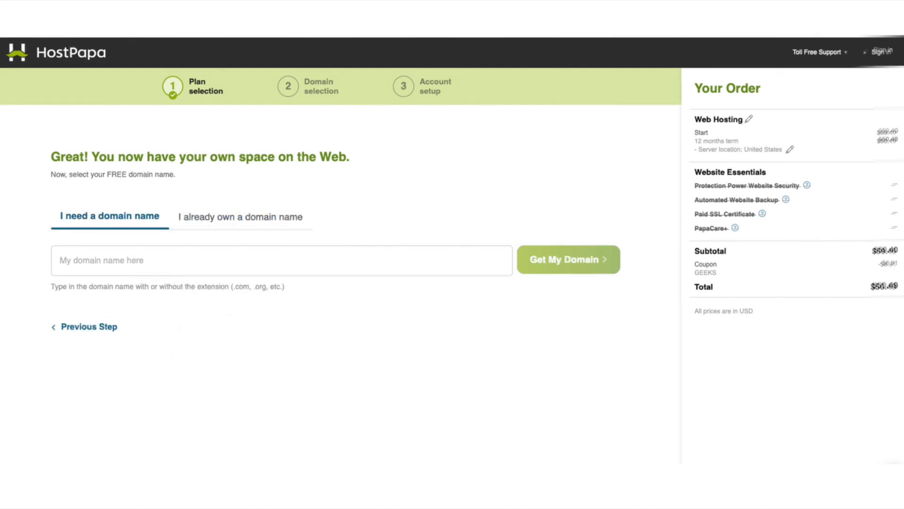
# - Choose testsiteexample354.com as the new free domain name and check the Domain Privacy item in the order
pyautogui.write('testsiteexample354.com')
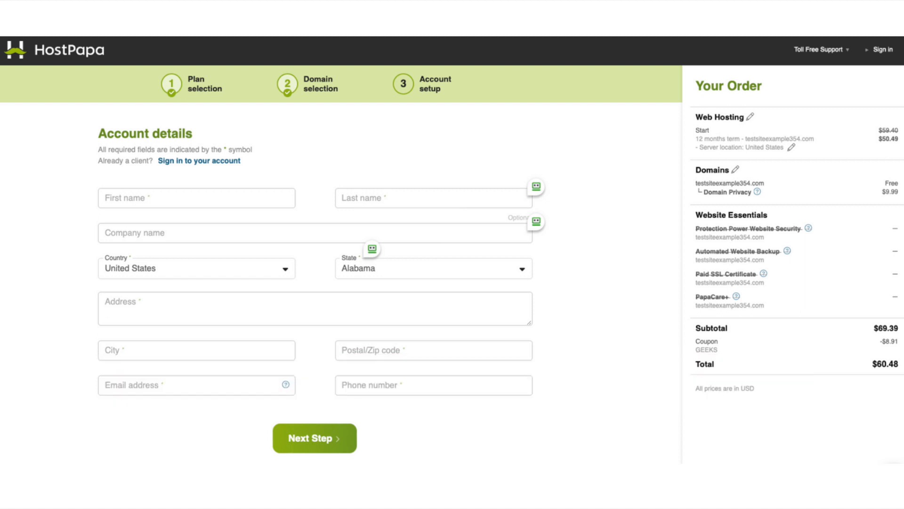
pyautogui.click(757, 191)
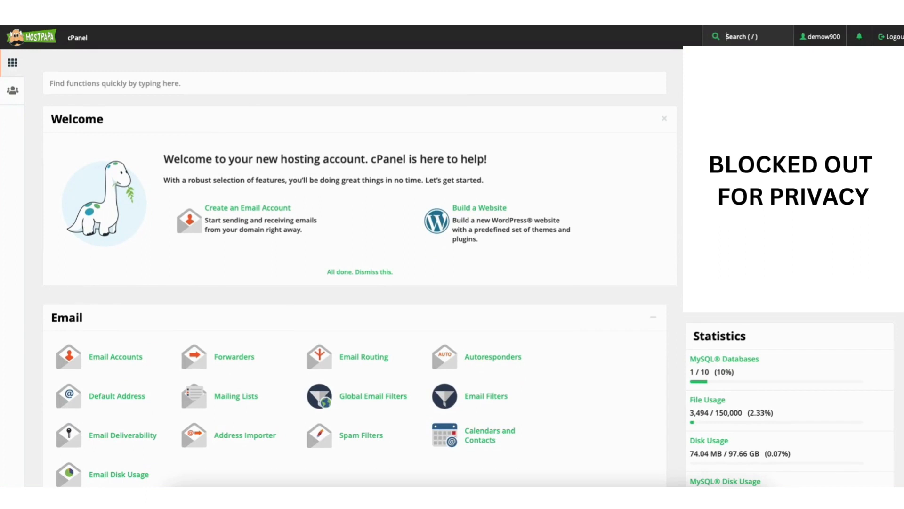
# - Open the WordPress installer from the Softaculous scripts in cPanel
pyautogui.scroll(-10, 447, 296)
pyautogui.scroll(-12, 869, 320)
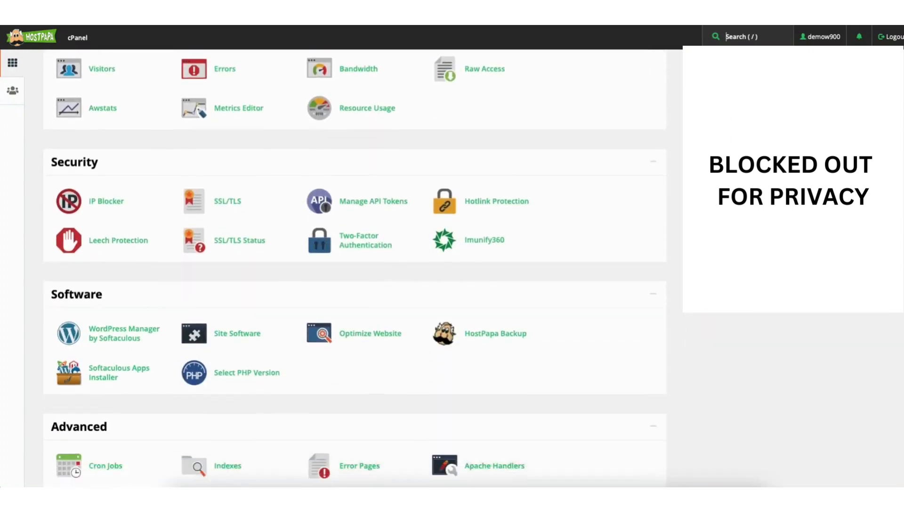
pyautogui.scroll(-4, 866, 360)
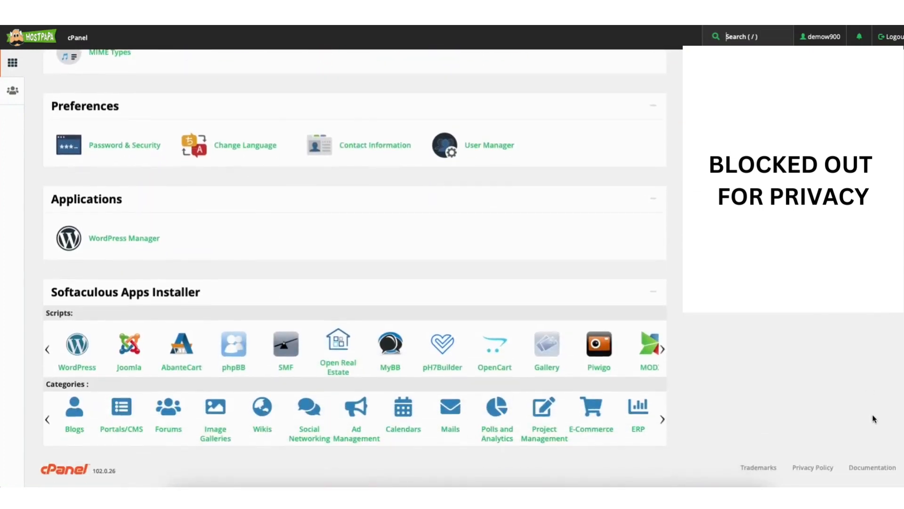
pyautogui.click(76, 349)
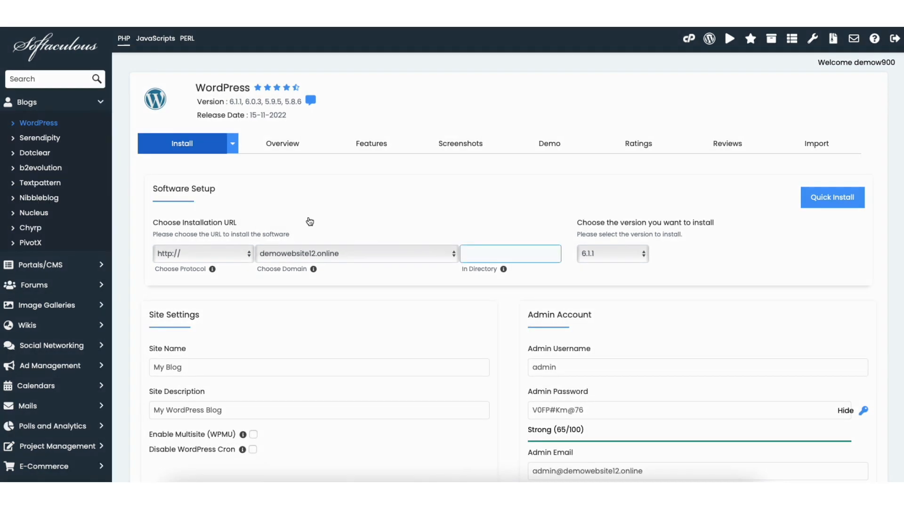
pyautogui.click(203, 256)
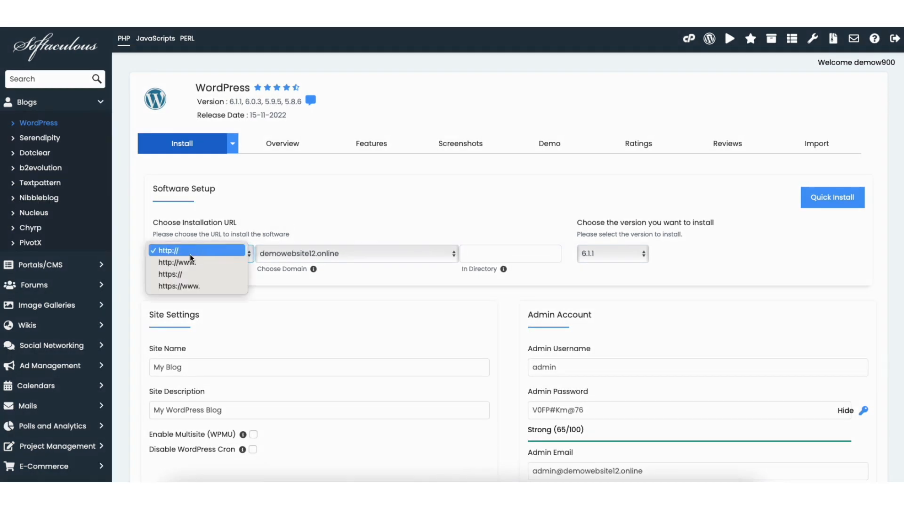
pyautogui.click(197, 252)
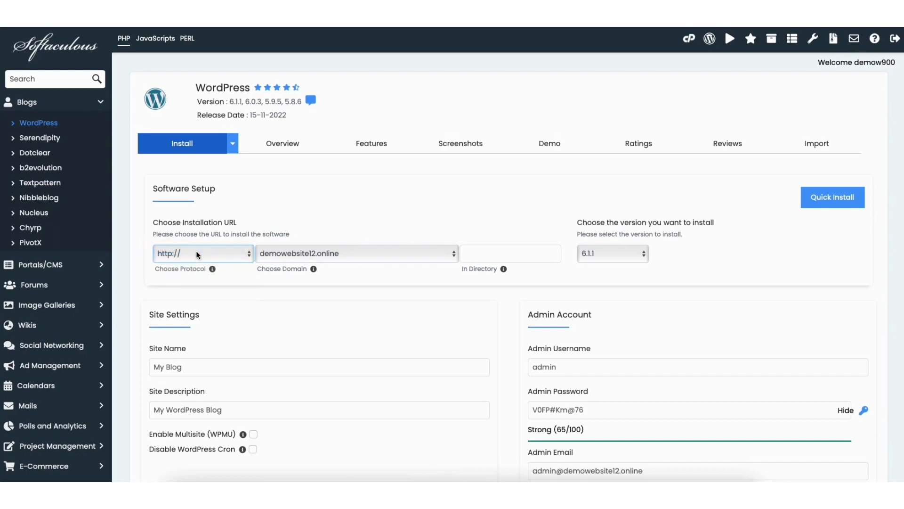
pyautogui.click(368, 260)
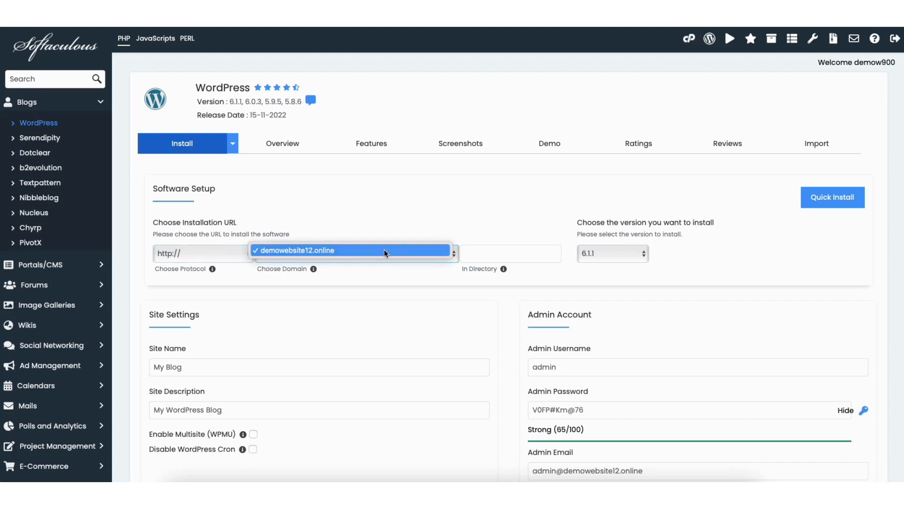
pyautogui.click(383, 250)
pyautogui.click(621, 257)
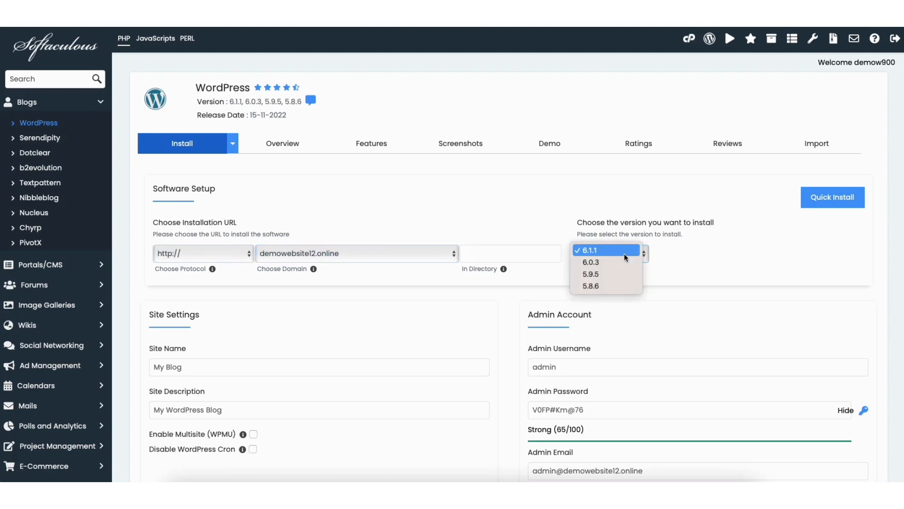
pyautogui.click(623, 251)
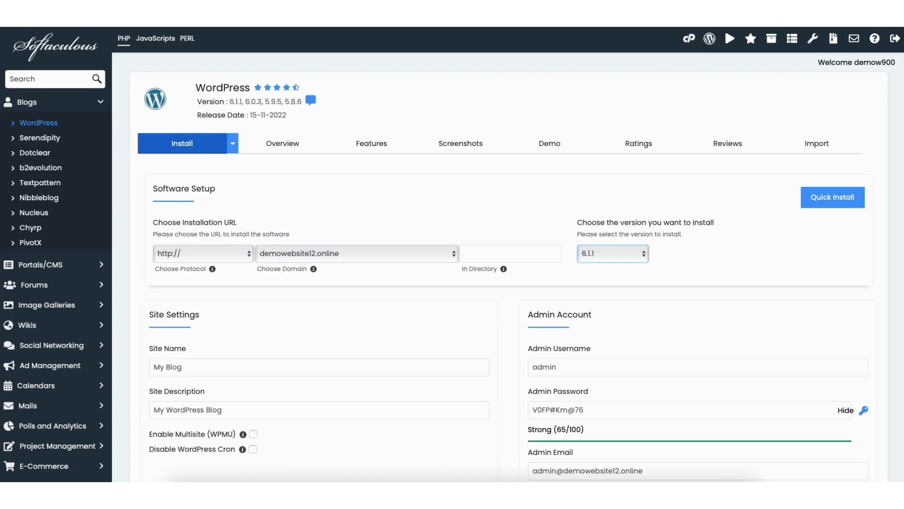
# - Review the site name, site description and admin account fields of the WordPress installation
pyautogui.scroll(-4, 276, 189)
pyautogui.click(276, 191)
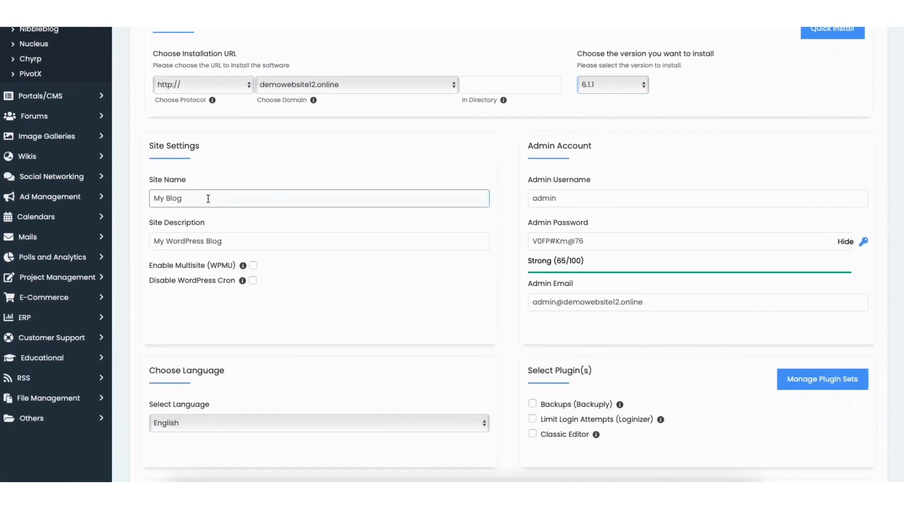
pyautogui.click(216, 241)
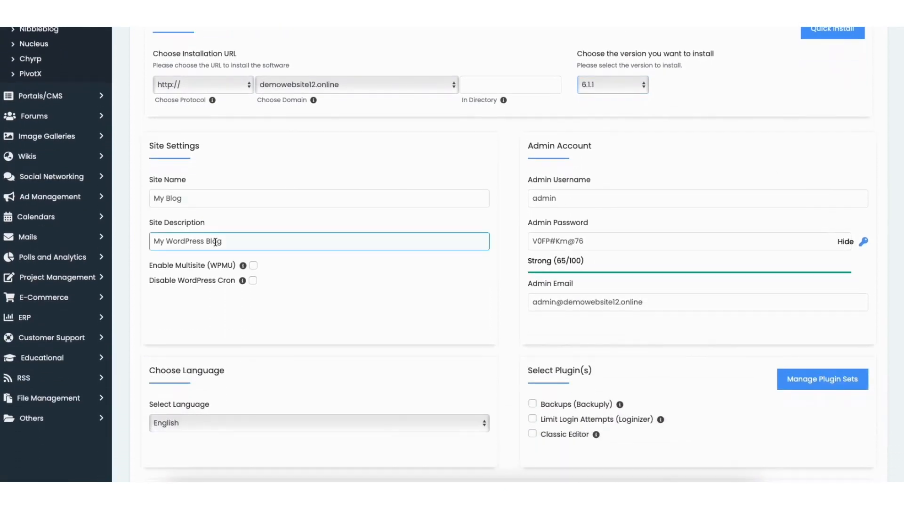
pyautogui.click(277, 265)
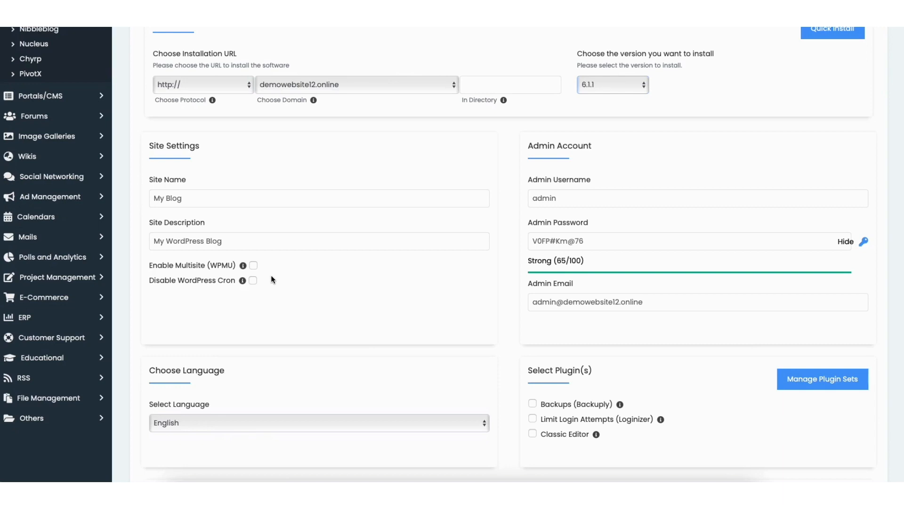
pyautogui.click(557, 198)
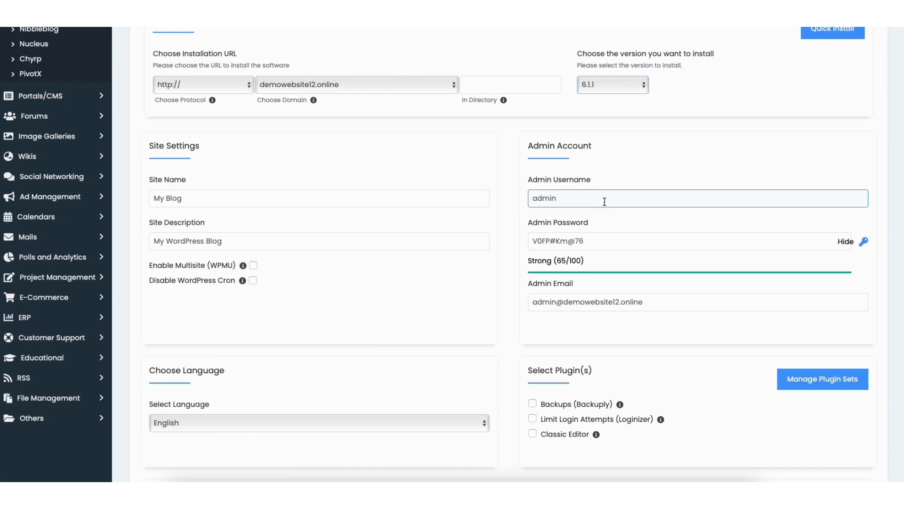
pyautogui.click(602, 239)
pyautogui.click(631, 282)
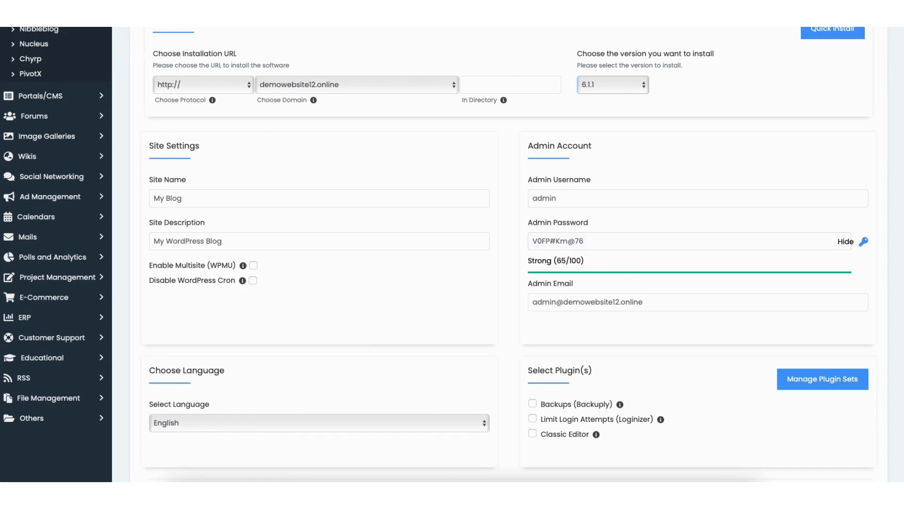
# - Select English as the language of the WordPress installation
pyautogui.scroll(-5, 897, 274)
pyautogui.scroll(-1, 896, 274)
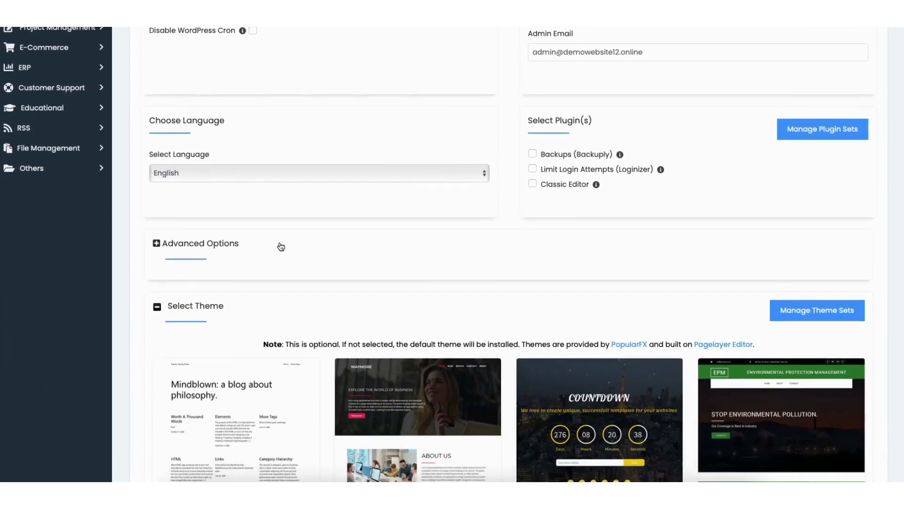
pyautogui.click(193, 173)
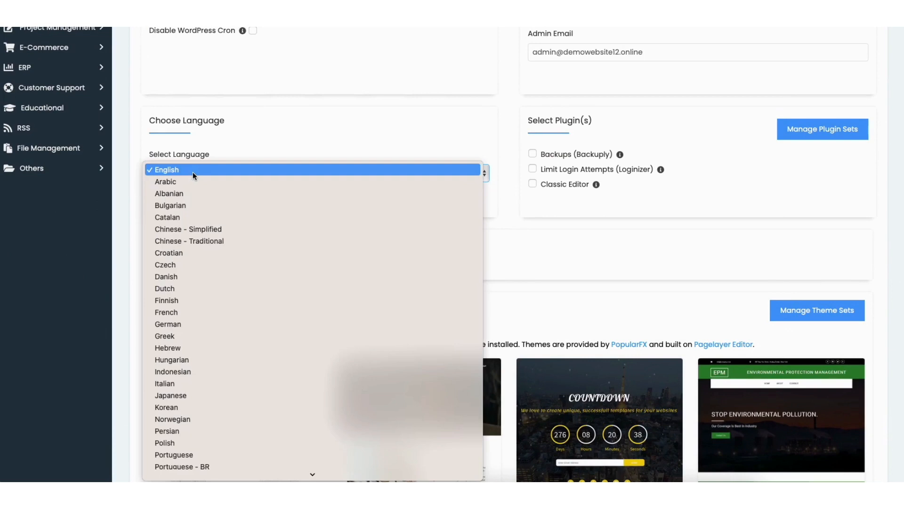
pyautogui.click(193, 172)
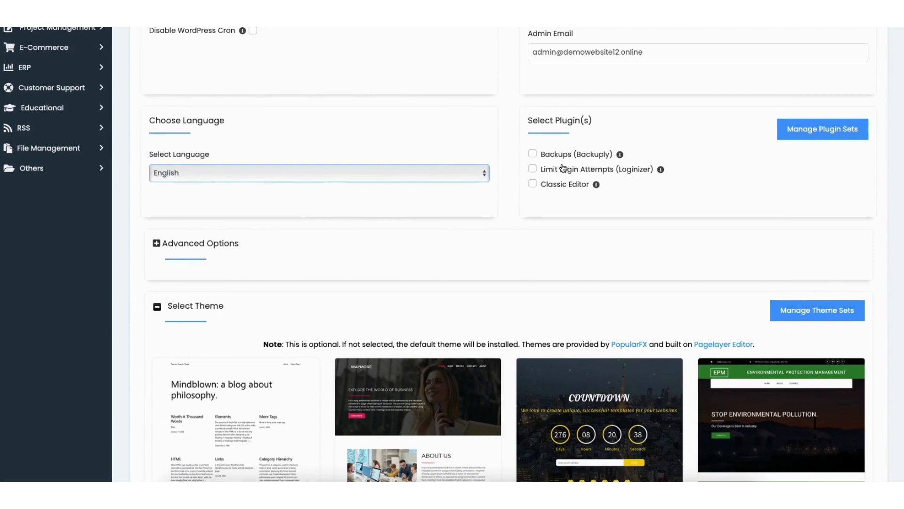
# - Review the database, auto-upgrade and backup settings in the Advanced Options and collapse the section again
pyautogui.click(163, 243)
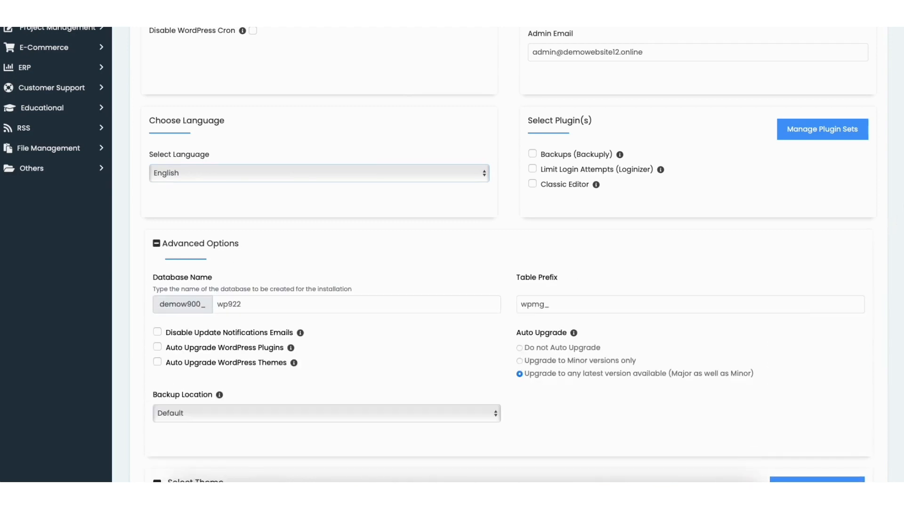
pyautogui.click(157, 244)
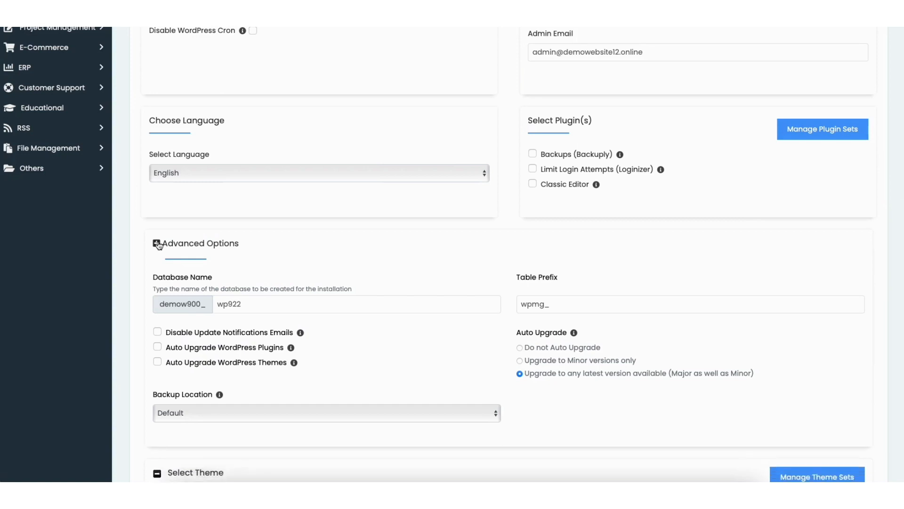
pyautogui.scroll(-4, 898, 303)
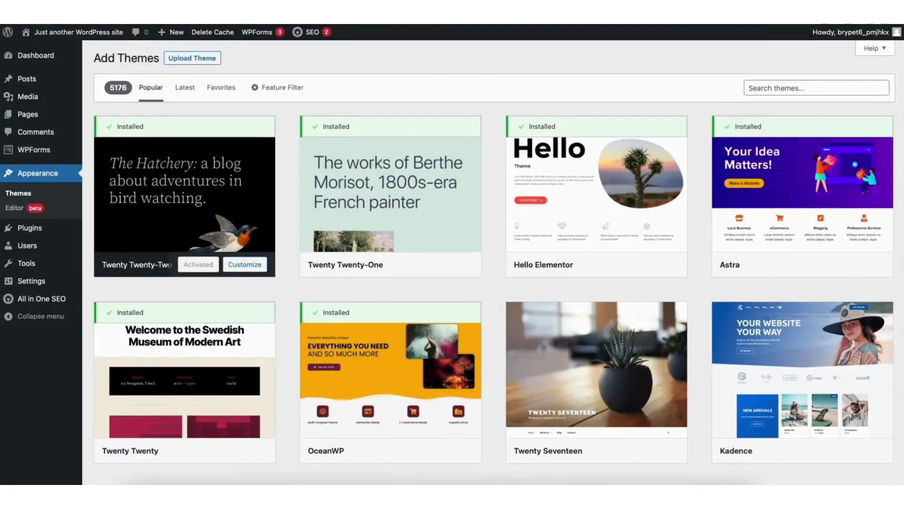
# - Browse the popular WordPress themes and the Elementor starter templates for a suitable site design
pyautogui.scroll(-1, 494, 264)
pyautogui.scroll(-7, 494, 262)
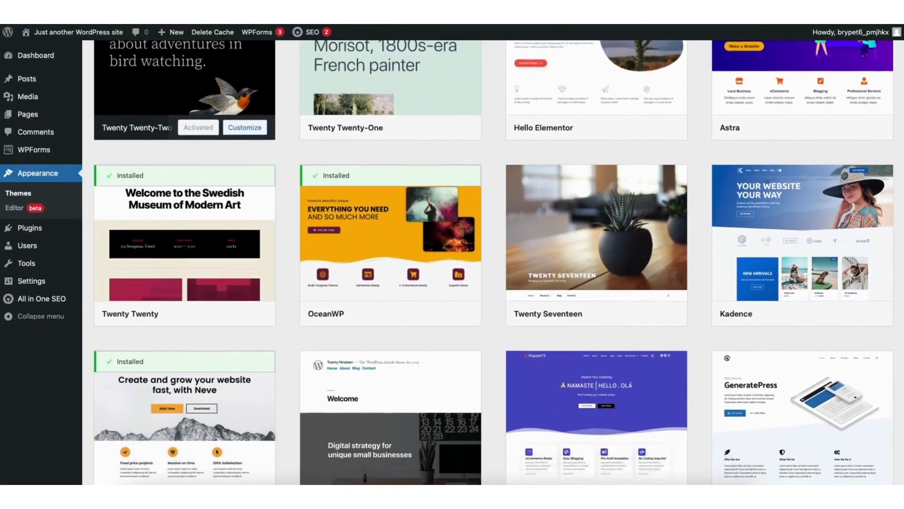
pyautogui.scroll(-5, 495, 262)
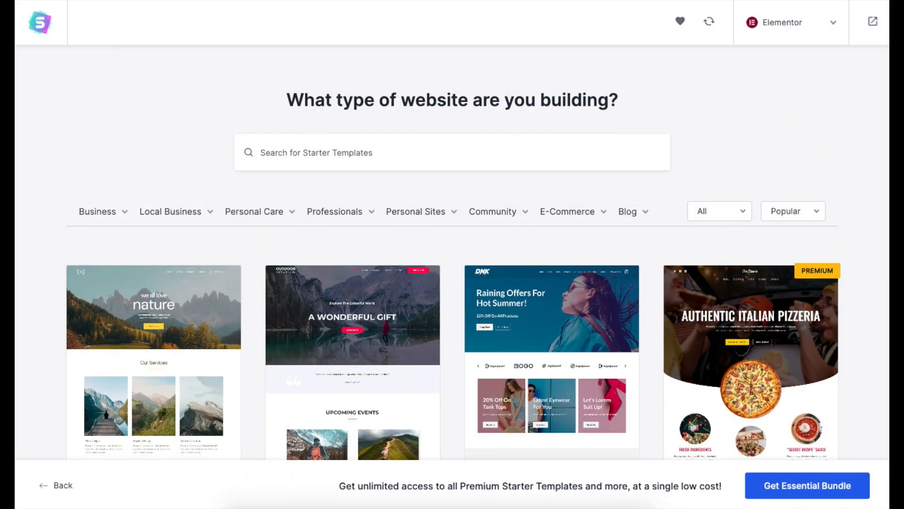
pyautogui.scroll(-5, 452, 264)
pyautogui.scroll(-3, 452, 264)
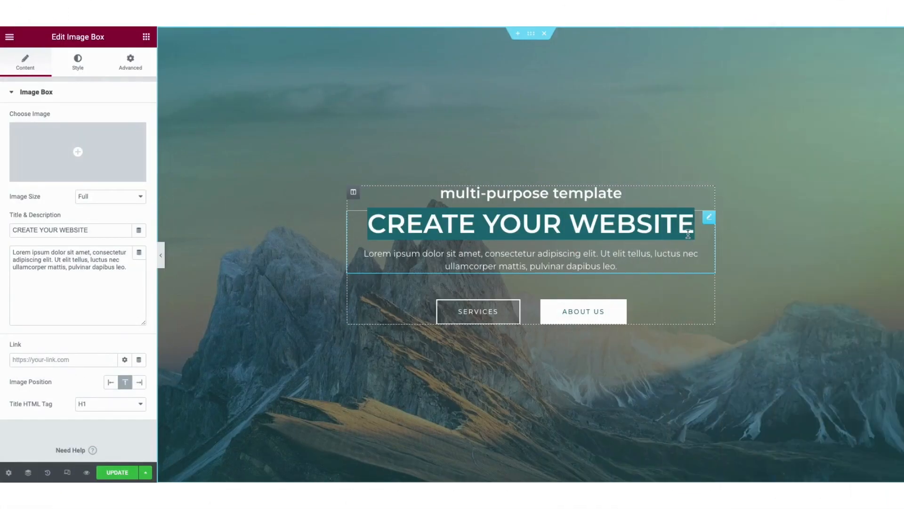
# - Replace the image box heading "CREATE YOUR WEBSITE" with "MY DEMO SITE"
pyautogui.write('MY DEMO S')
pyautogui.write('ITE')
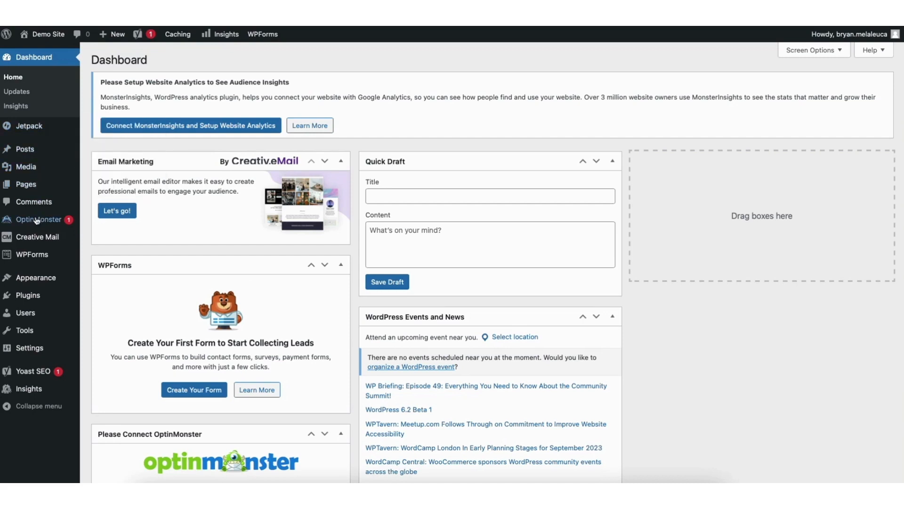
# - Open the installed WordPress themes and go to the page for adding a new theme
pyautogui.moveTo(33, 281)
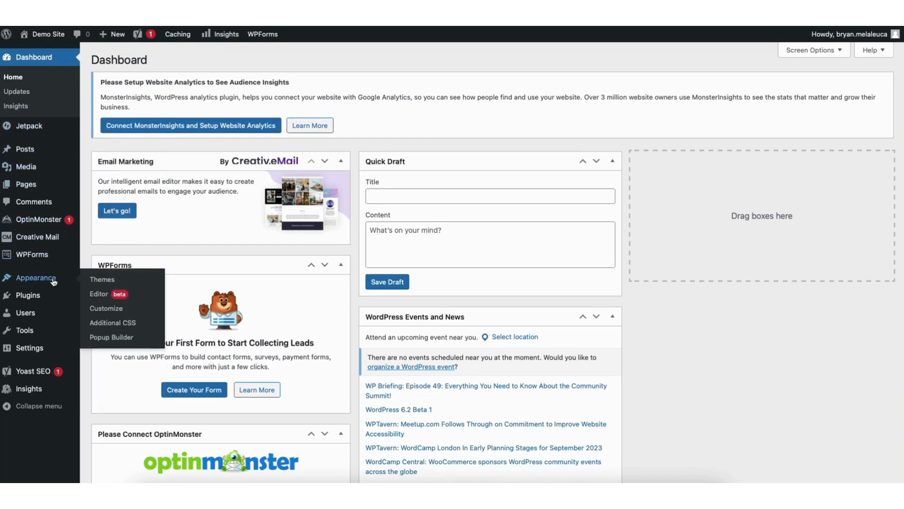
pyautogui.click(103, 279)
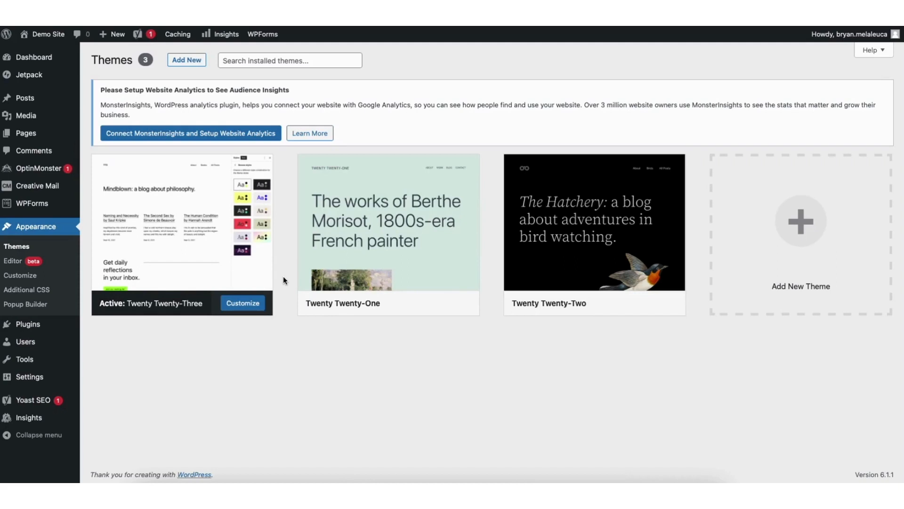
pyautogui.click(799, 230)
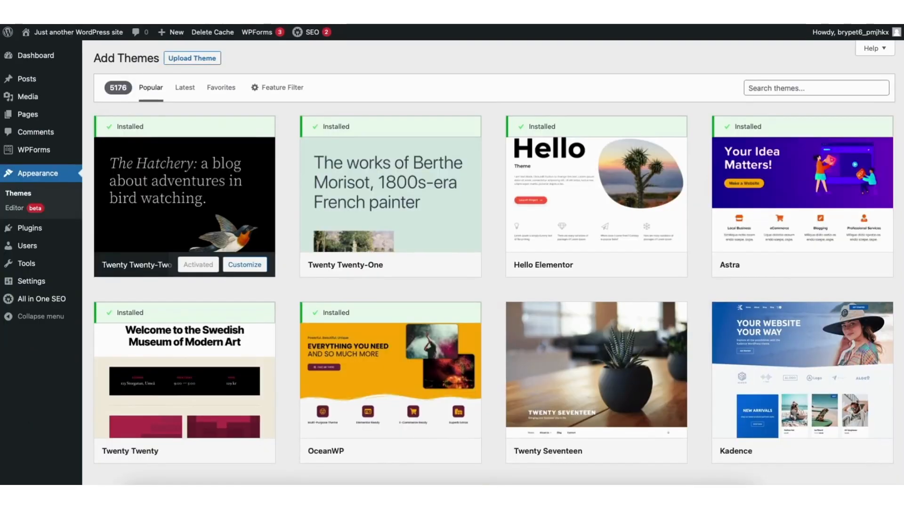
# - Browse the popular WordPress themes and the Elementor starter templates for design ideas
pyautogui.scroll(-8, 494, 262)
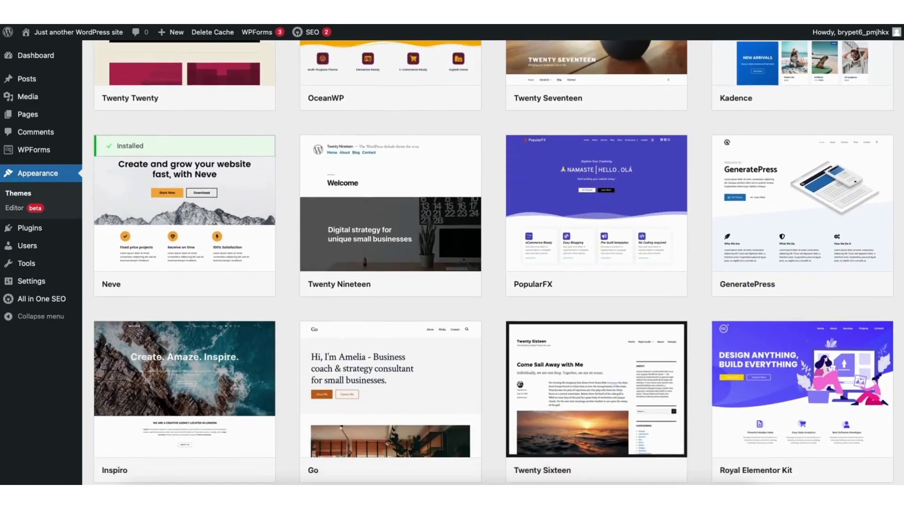
pyautogui.scroll(-6, 495, 262)
pyautogui.scroll(-6, 495, 262)
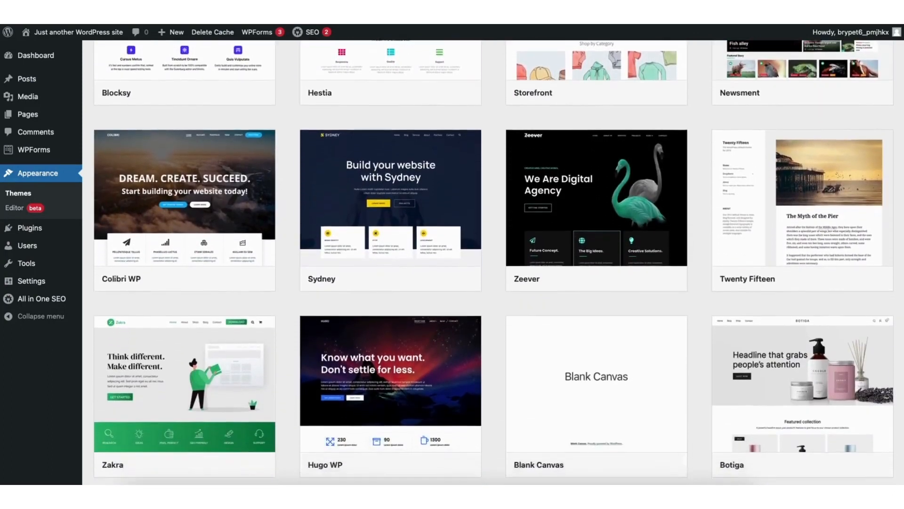
pyautogui.scroll(-2, 495, 262)
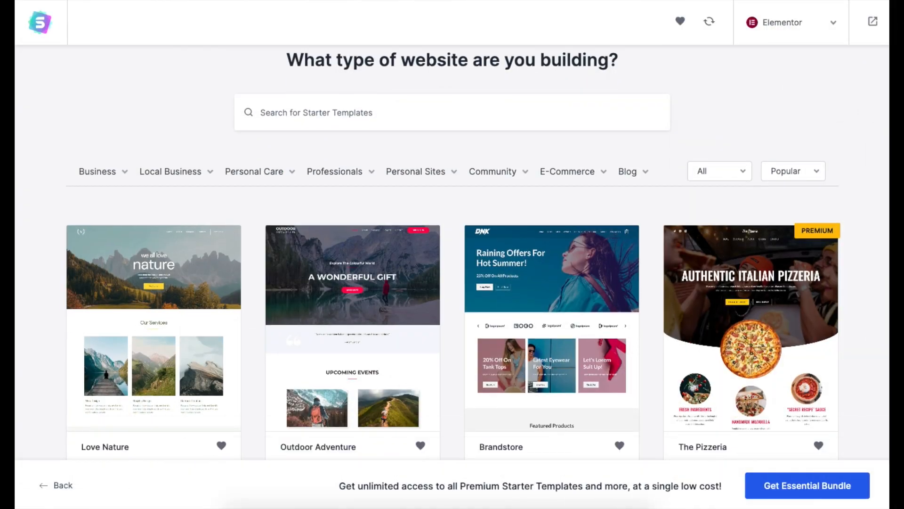
pyautogui.scroll(-7, 452, 255)
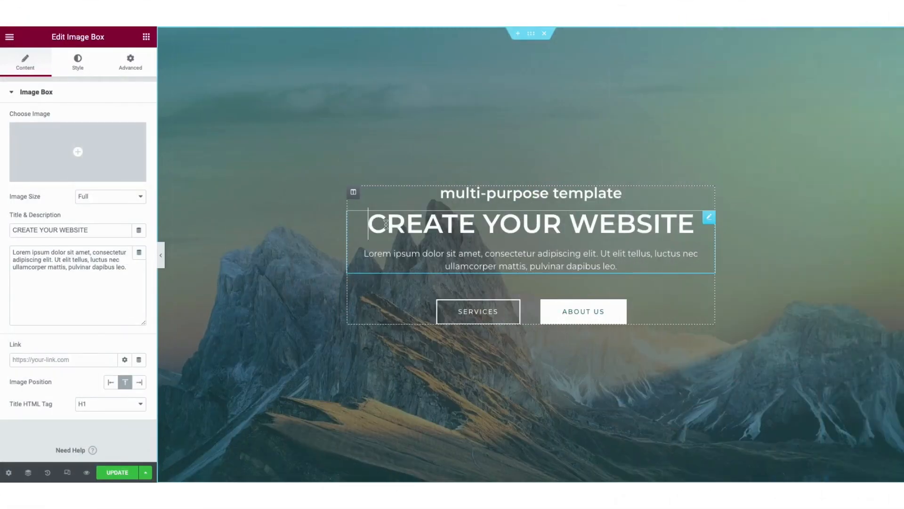
# - Replace the image box heading "CREATE YOUR WEBSITE" with "MY DEMO"
pyautogui.moveTo(369, 225); pyautogui.dragTo(688, 234)
pyautogui.write('MY DEMO')
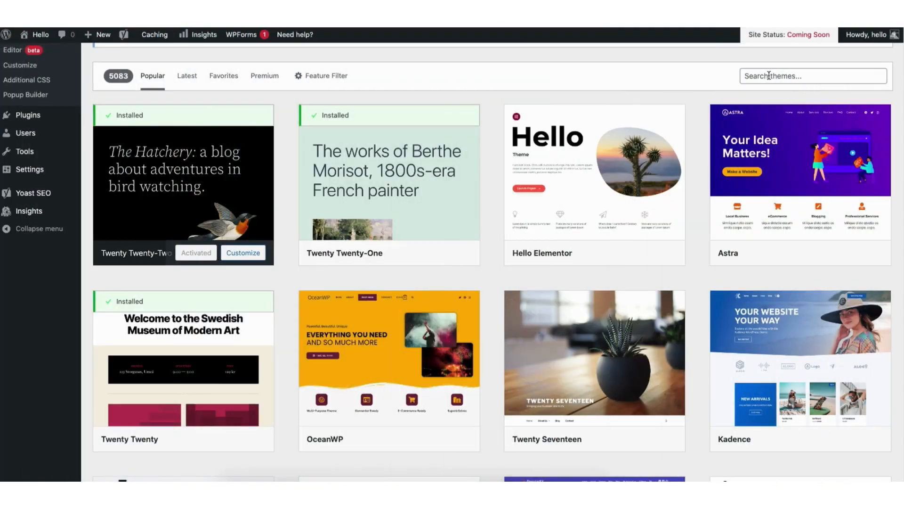
# - Search the theme directory for "astra", then install and activate the Astra theme
pyautogui.click(768, 75)
pyautogui.write('astra')
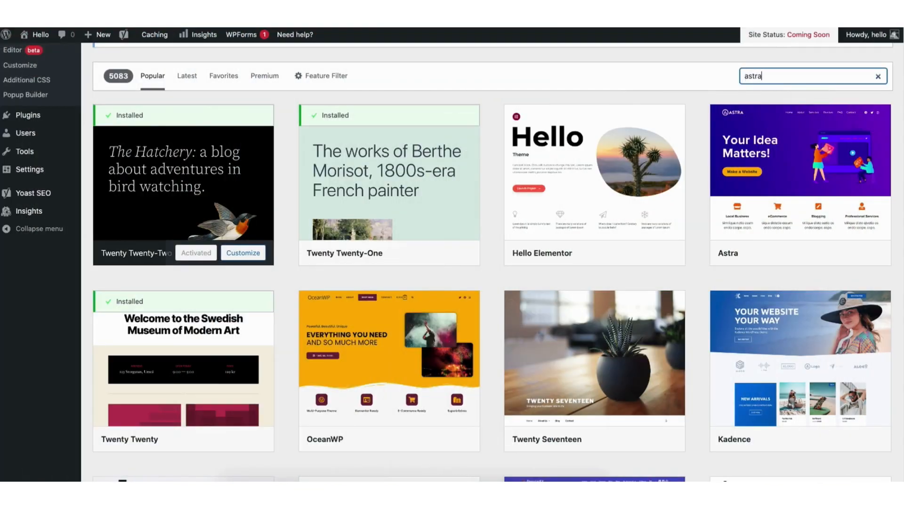
pyautogui.scroll(-5, 208, 252)
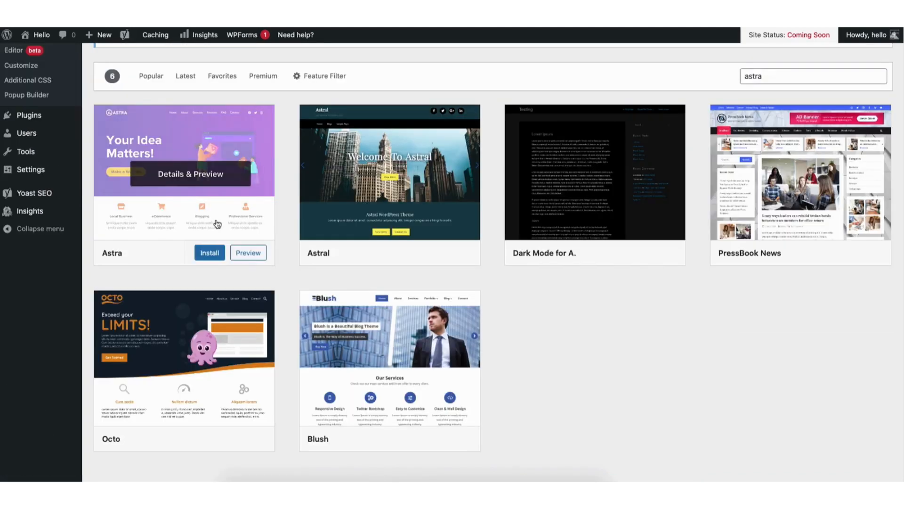
pyautogui.click(207, 252)
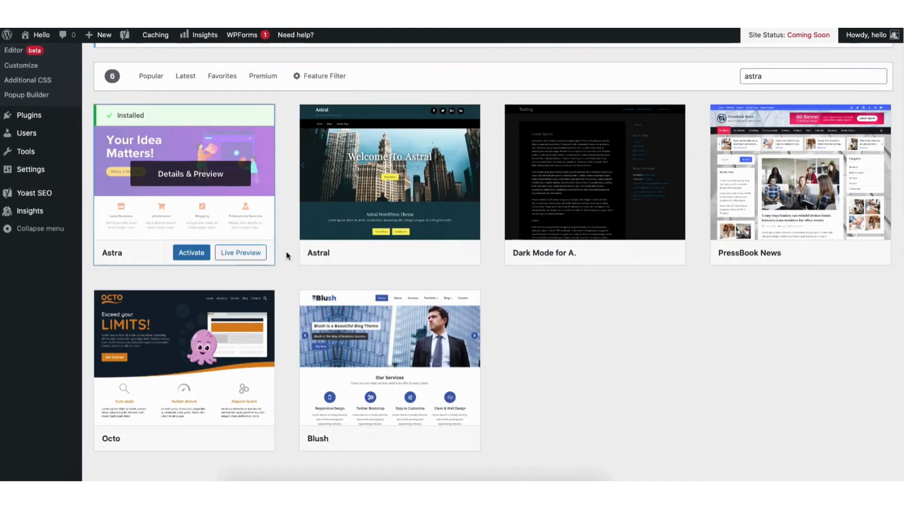
pyautogui.click(191, 254)
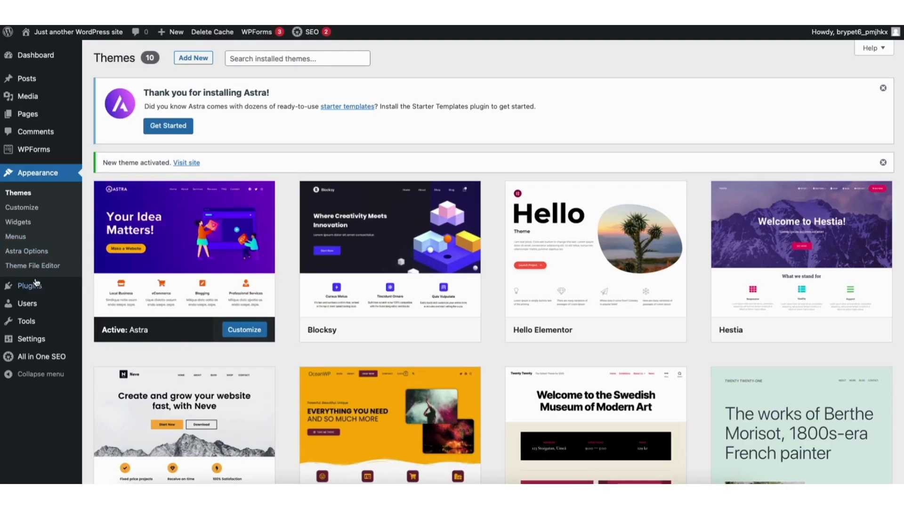
# - Search the plugin directory for "starter templates", then install and activate the Starter Templates plugin by Brainstorm Force
pyautogui.moveTo(37, 286)
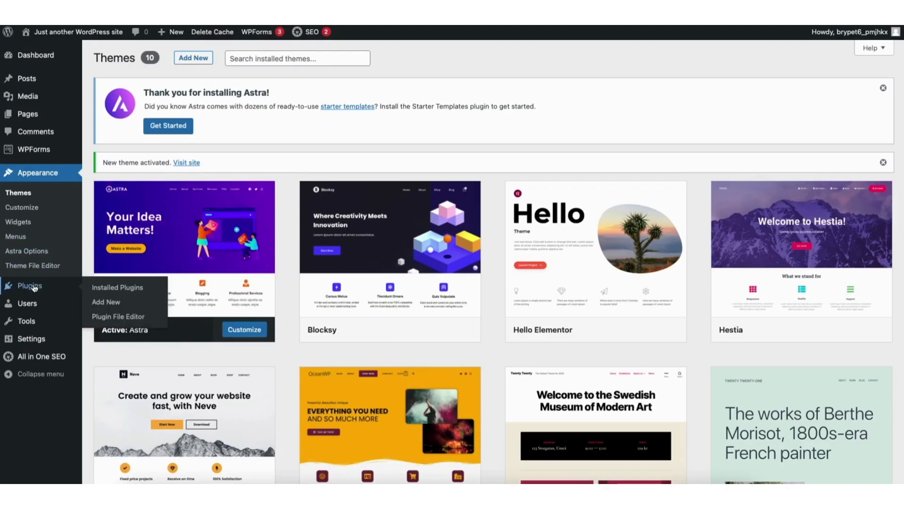
pyautogui.click(112, 303)
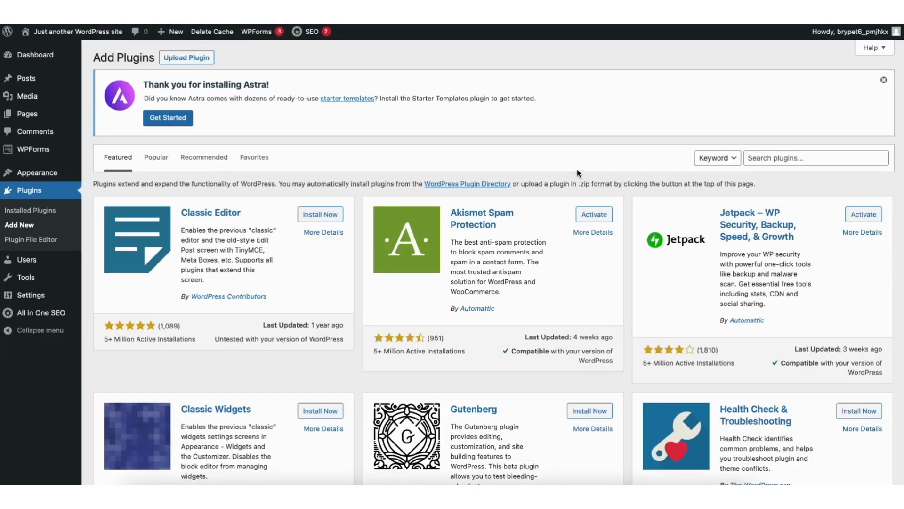
pyautogui.click(762, 160)
pyautogui.write('starter templates')
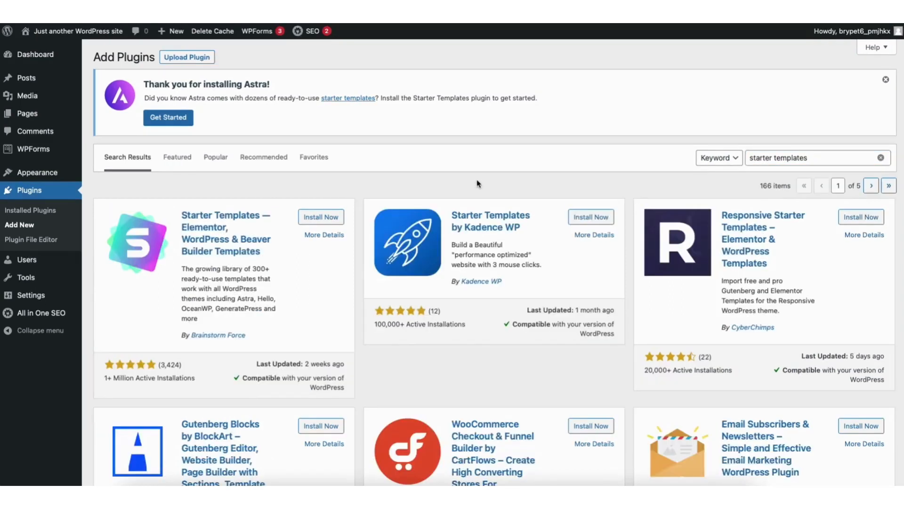
pyautogui.click(320, 217)
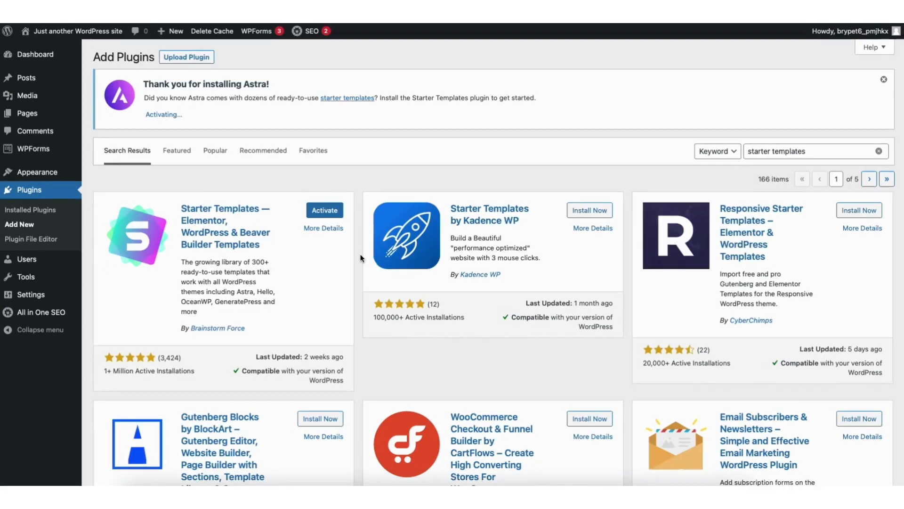
pyautogui.click(325, 212)
# - Go to the Starter Templates library and browse the templates available for Elementor
pyautogui.moveTo(34, 173)
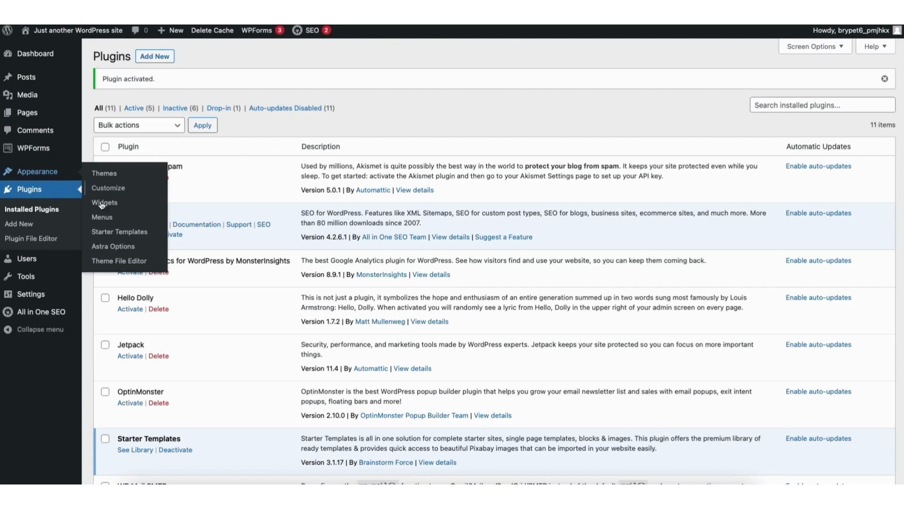
pyautogui.click(118, 231)
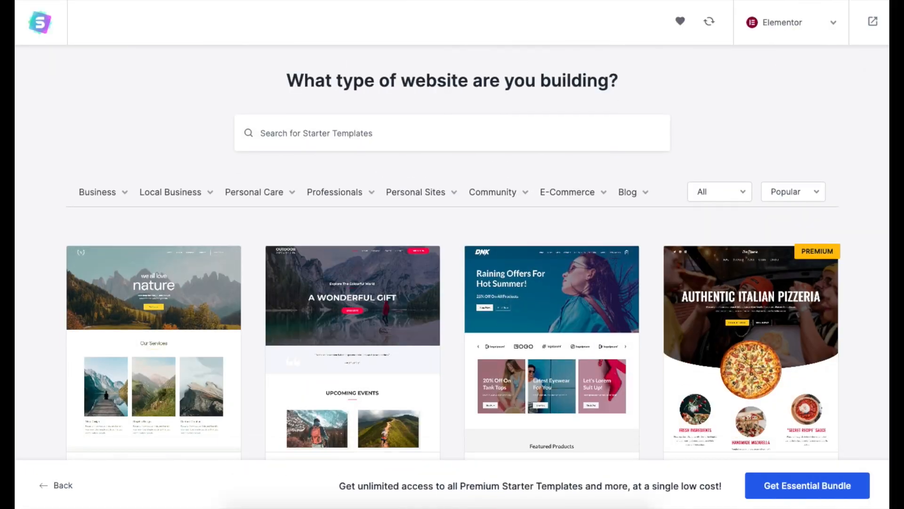
pyautogui.scroll(-6, 452, 254)
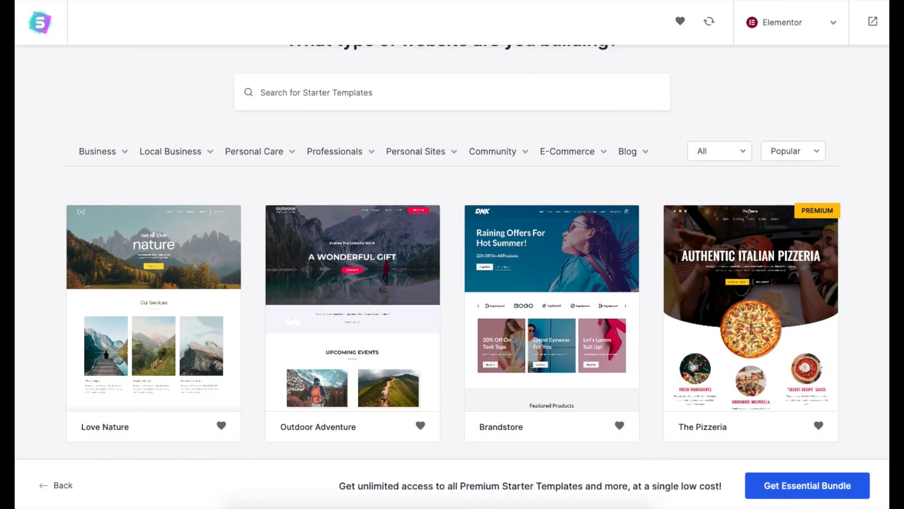
pyautogui.scroll(-7, 452, 254)
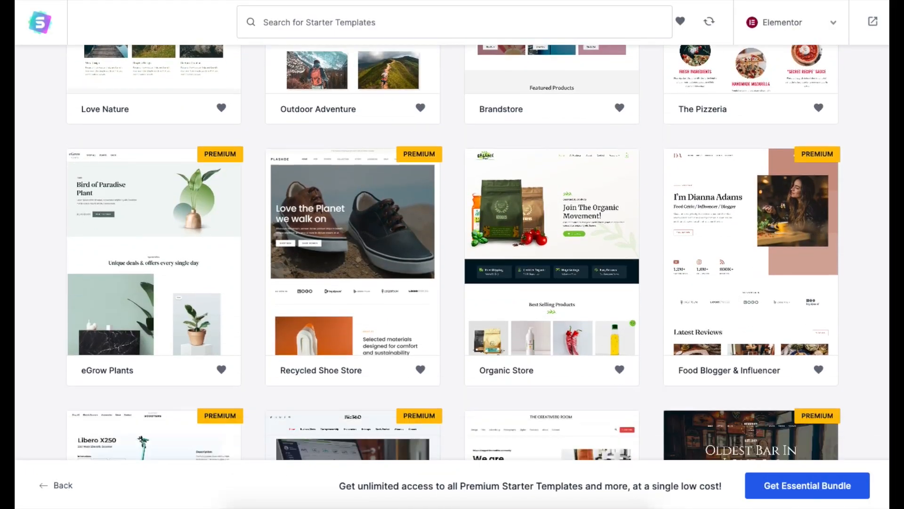
pyautogui.scroll(13, 182, 182)
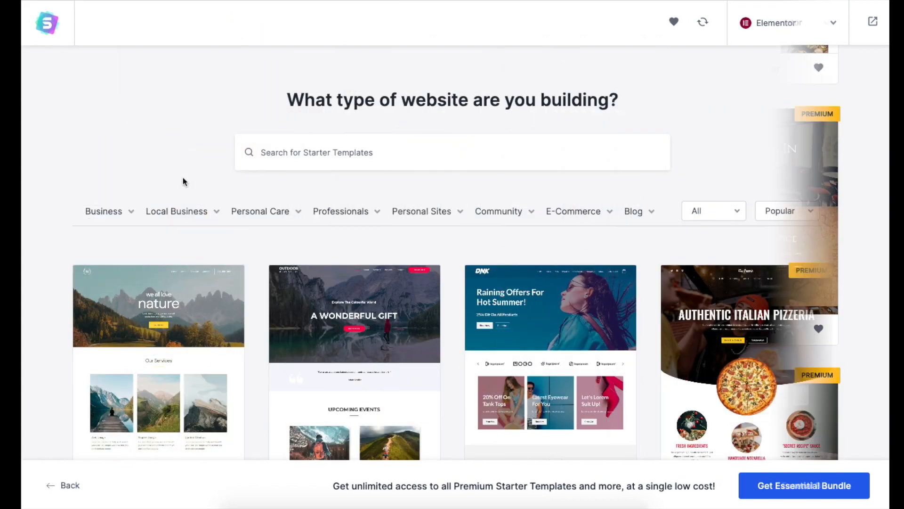
# - Search the starter templates for "photography" and look through the Business and Local Business categories
pyautogui.click(300, 151)
pyautogui.write('photography')
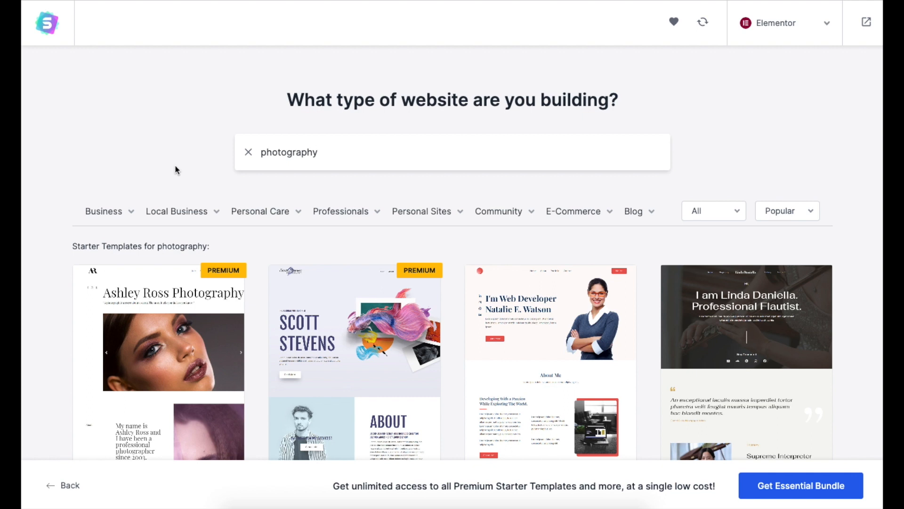
pyautogui.click(124, 212)
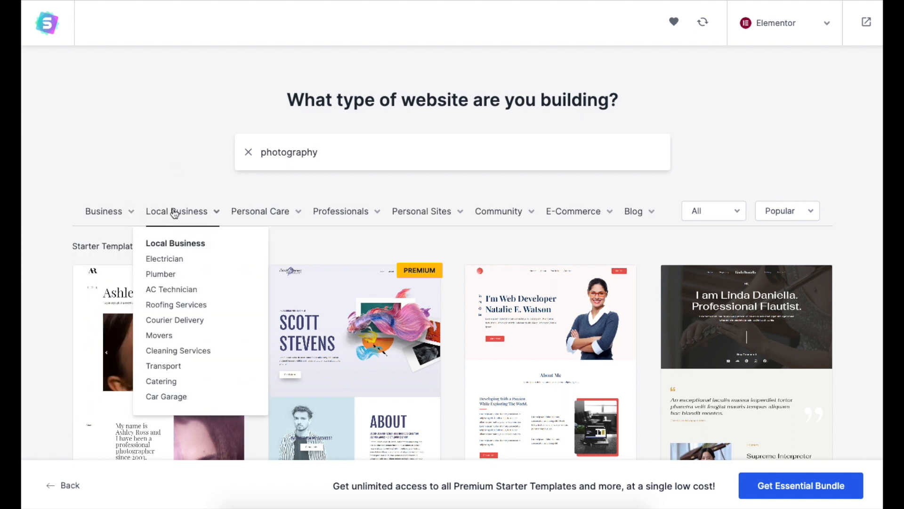
pyautogui.moveTo(257, 220)
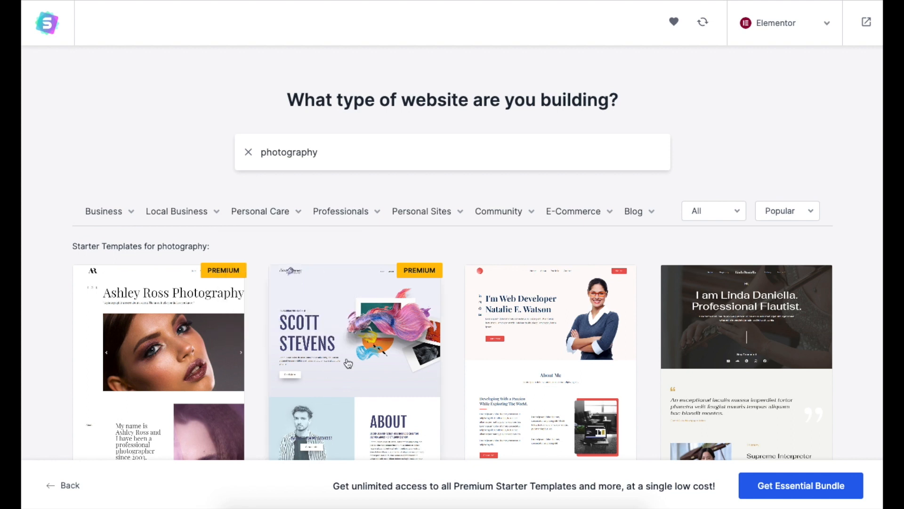
# - Preview the premium Photographer template down to its Services section and close the preview
pyautogui.click(348, 363)
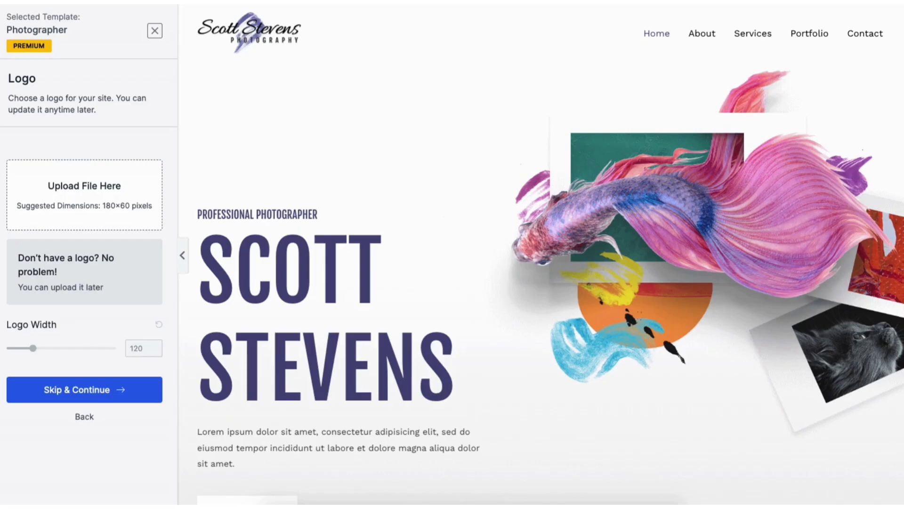
pyautogui.scroll(-14, 541, 254)
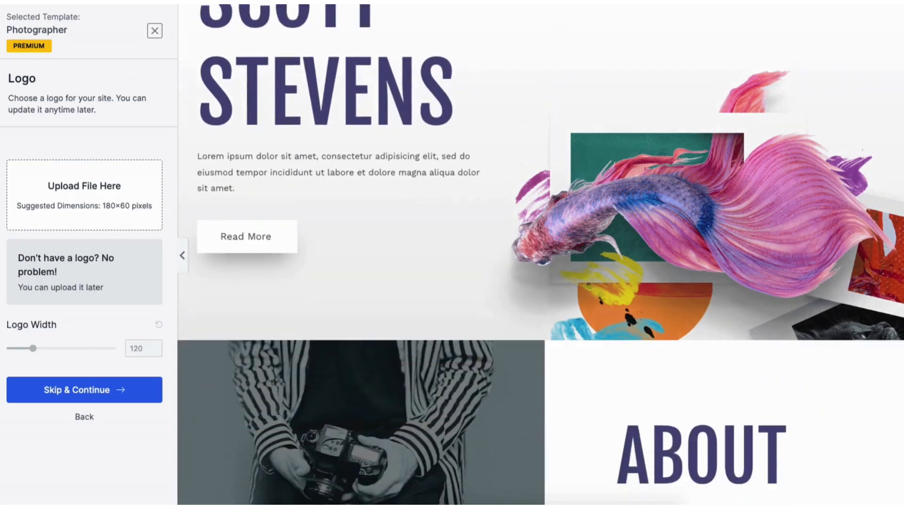
pyautogui.scroll(-7, 527, 254)
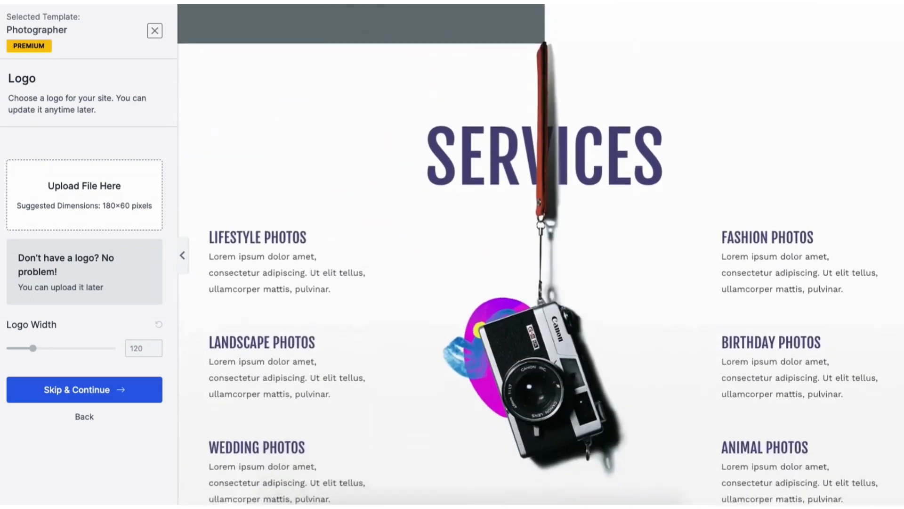
pyautogui.click(155, 31)
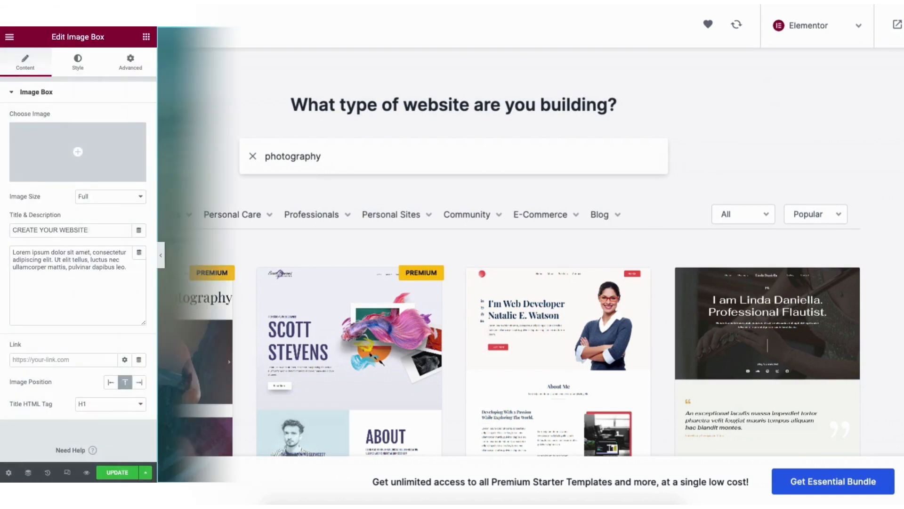
# - Replace the image box heading "CREATE YOUR WEBSITE" with "MY DEMO SITE" in the Elementor editor
pyautogui.moveTo(368, 225); pyautogui.dragTo(691, 235)
pyautogui.write('MY DEMO S')
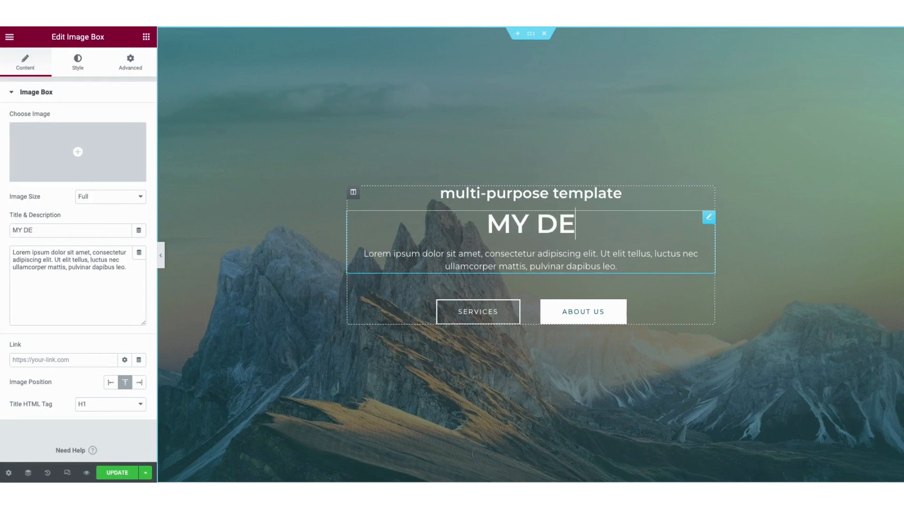
pyautogui.write('ITE')
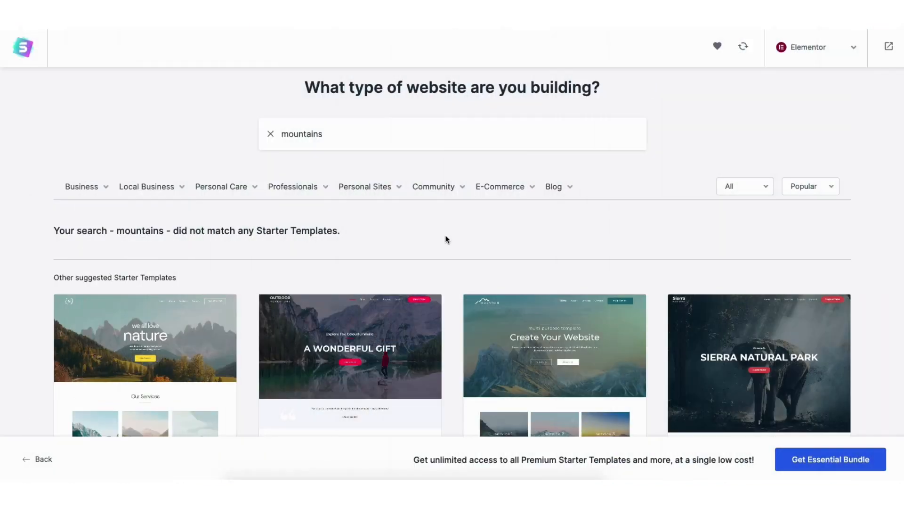
# - Select the Mountain starter template, skip the logo upload, and keep the default colors and Montserrat fonts
pyautogui.click(535, 364)
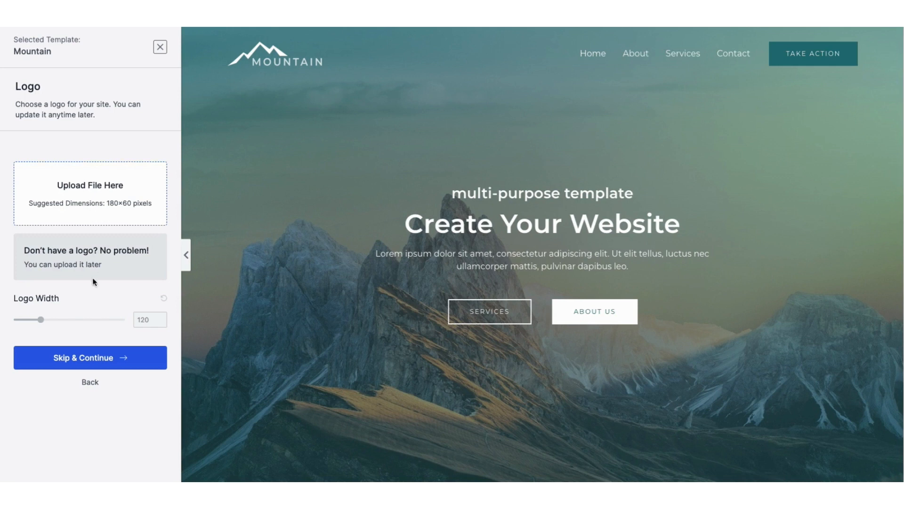
pyautogui.click(89, 357)
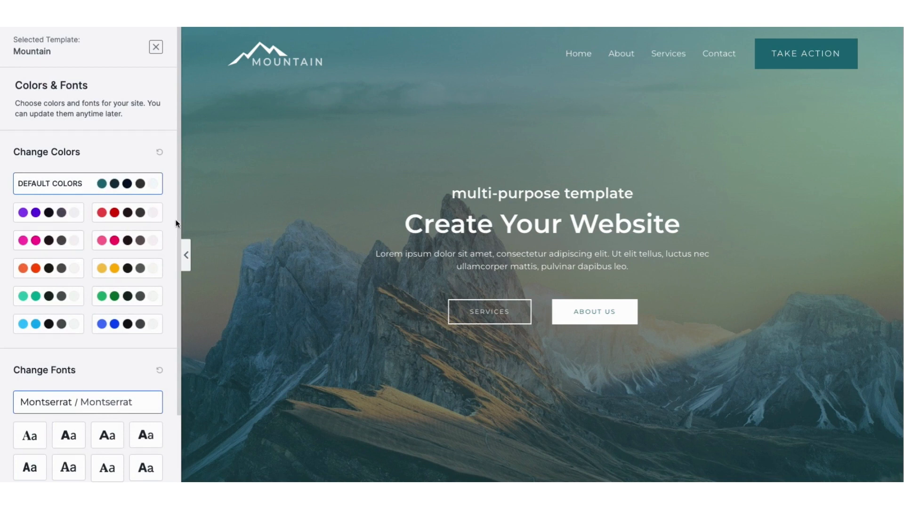
pyautogui.moveTo(177, 216); pyautogui.dragTo(179, 287)
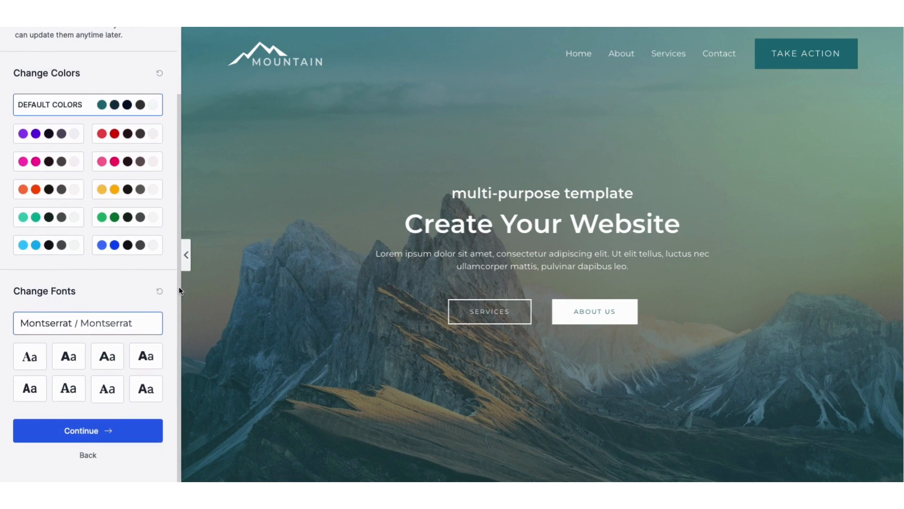
pyautogui.click(82, 432)
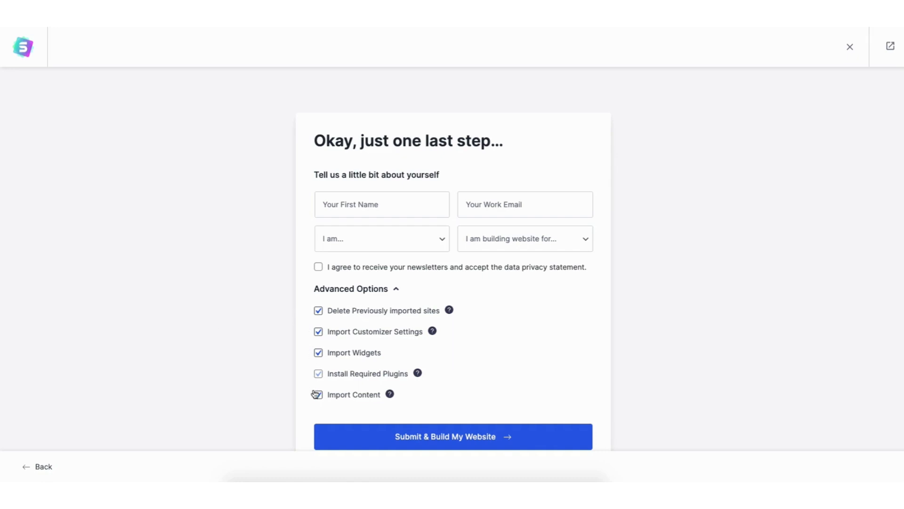
# - Build the website with all import options enabled and view the finished homepage down to its services section
pyautogui.click(438, 439)
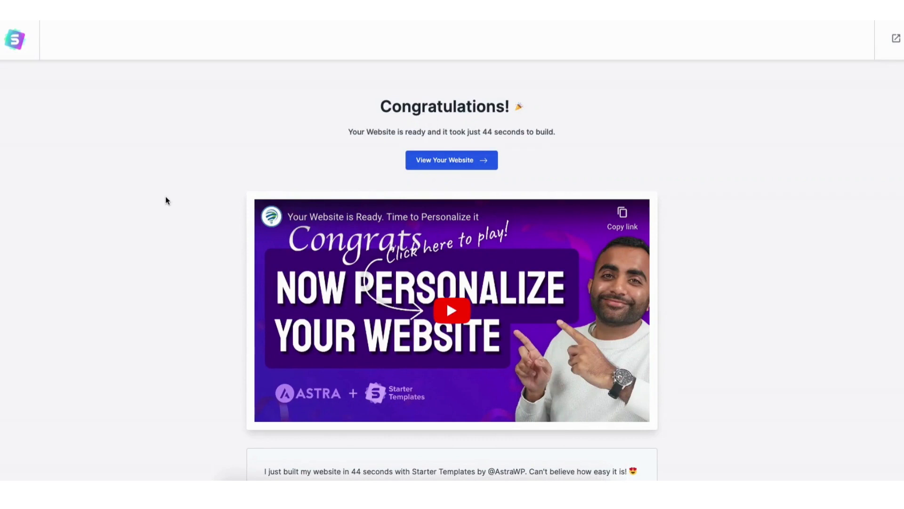
pyautogui.click(423, 160)
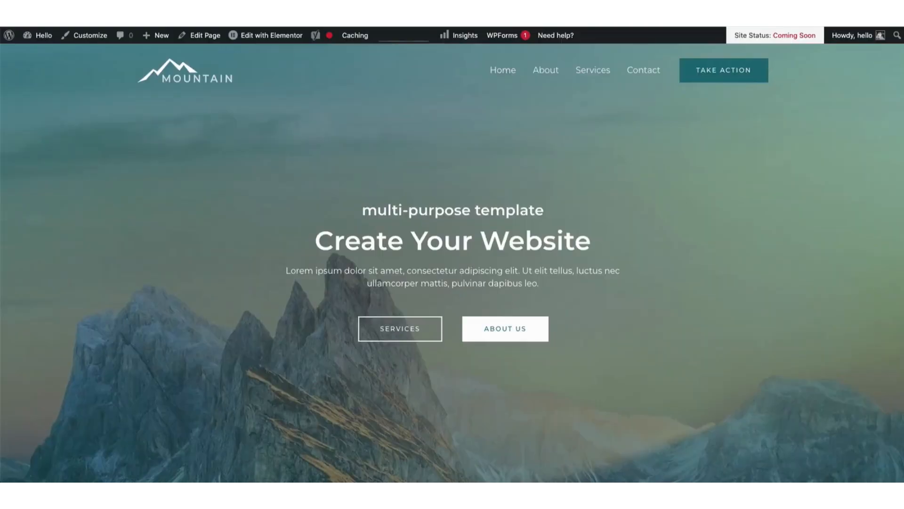
pyautogui.scroll(-5, 452, 264)
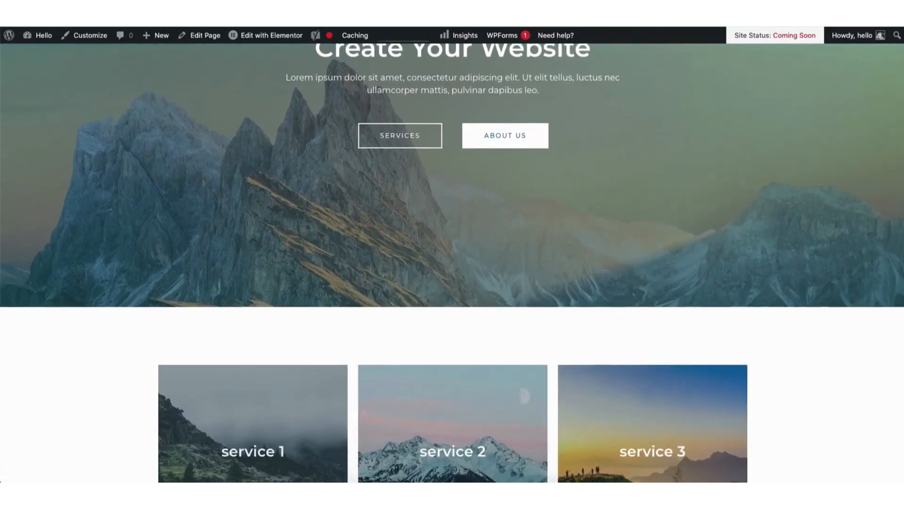
pyautogui.scroll(-5, 452, 264)
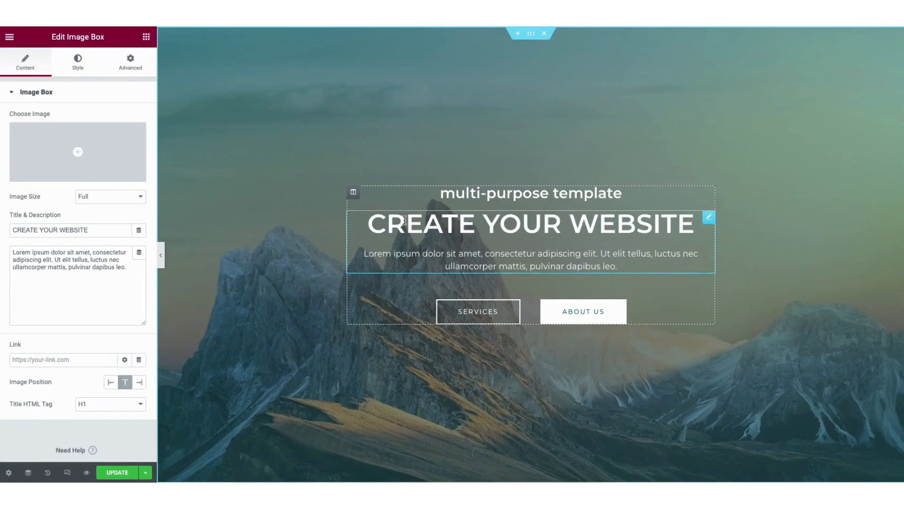
# - Replace the hero image box heading with "MY DEMO SITE"
pyautogui.moveTo(368, 223); pyautogui.dragTo(690, 236)
pyautogui.write('MY DEMO SITE')
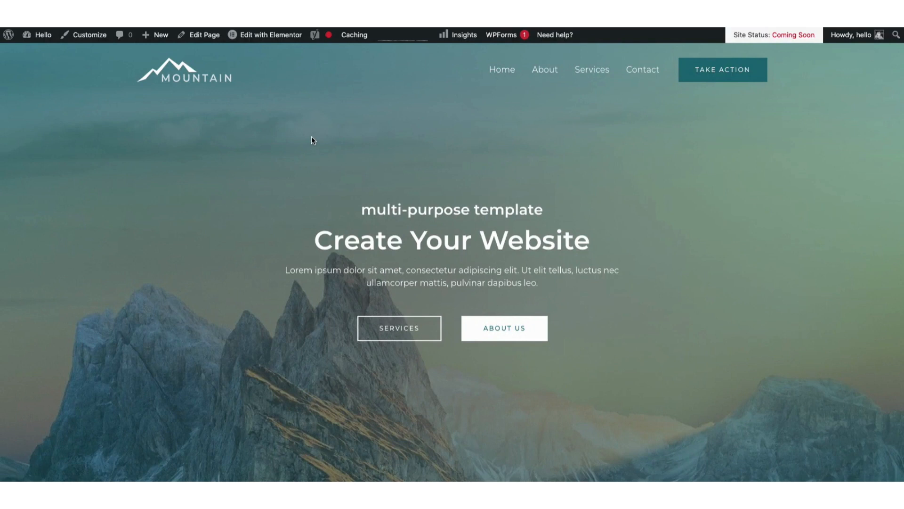
# - Open the homepage in the Elementor editor and change the hero heading to "MY DEMO WEBSITE"
pyautogui.click(256, 36)
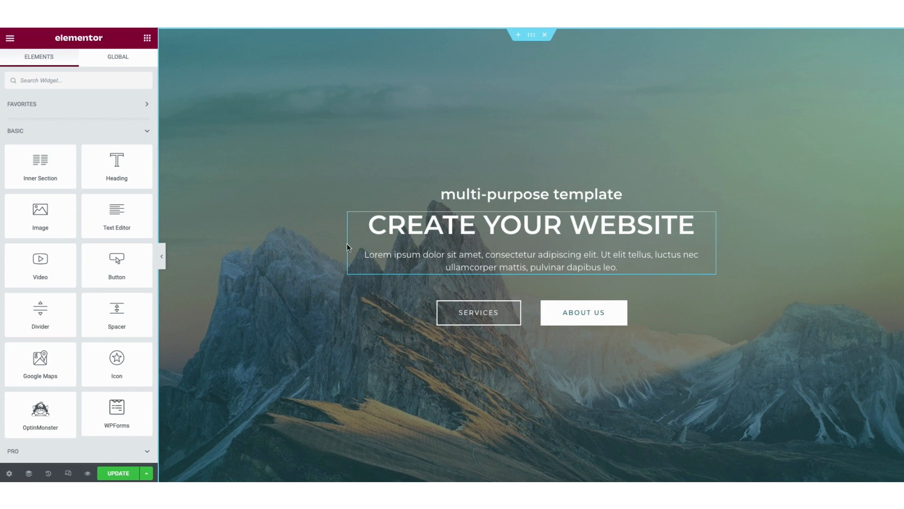
pyautogui.click(396, 226)
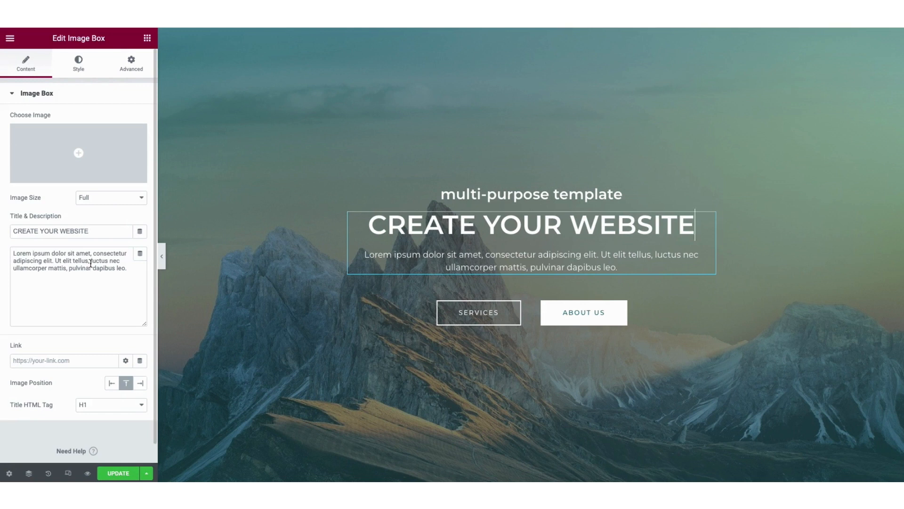
pyautogui.moveTo(368, 225); pyautogui.dragTo(697, 231)
pyautogui.press('BackSpace')
pyautogui.write('MY DEMO WEB')
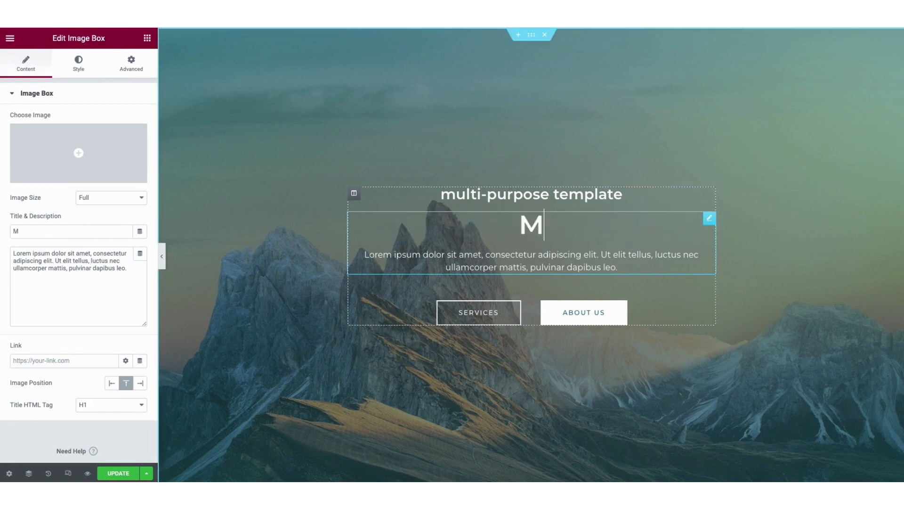
pyautogui.write('SITE')
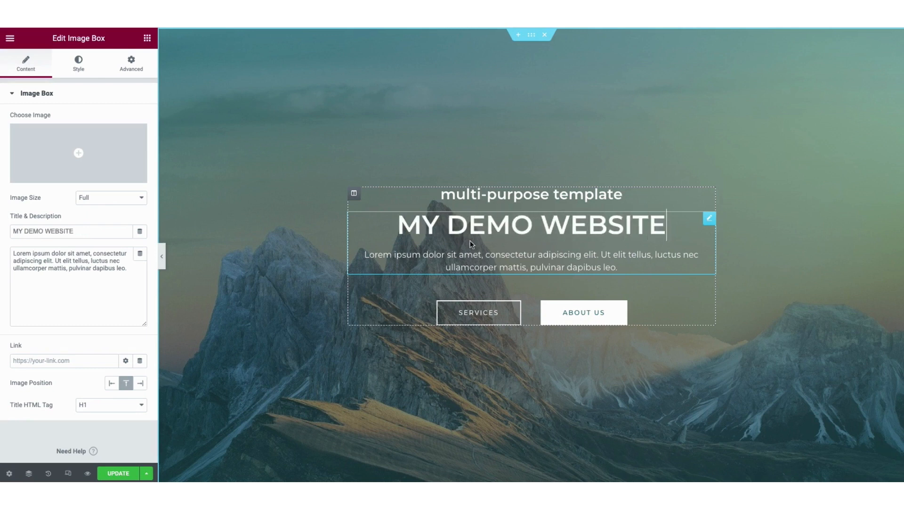
# - Open the hero section's background image settings, view the images in the media library, and close it without inserting one
pyautogui.rightClick(306, 195)
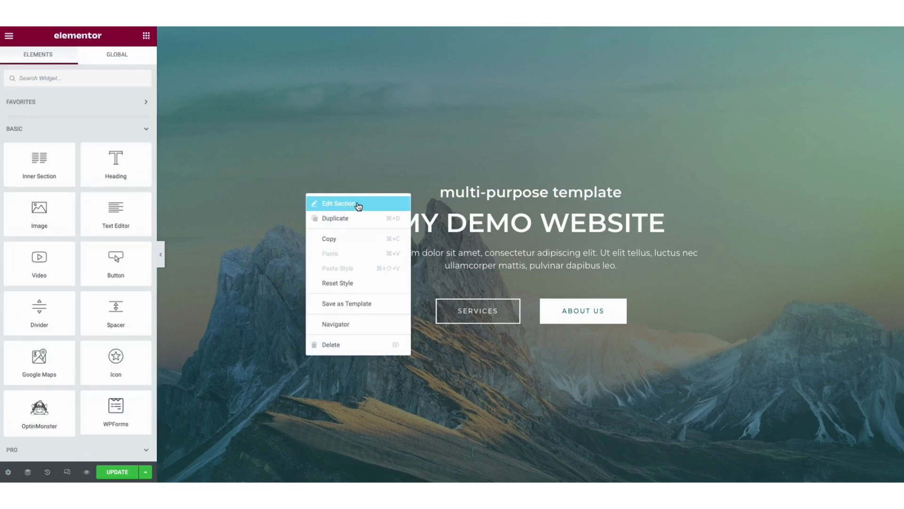
pyautogui.click(358, 206)
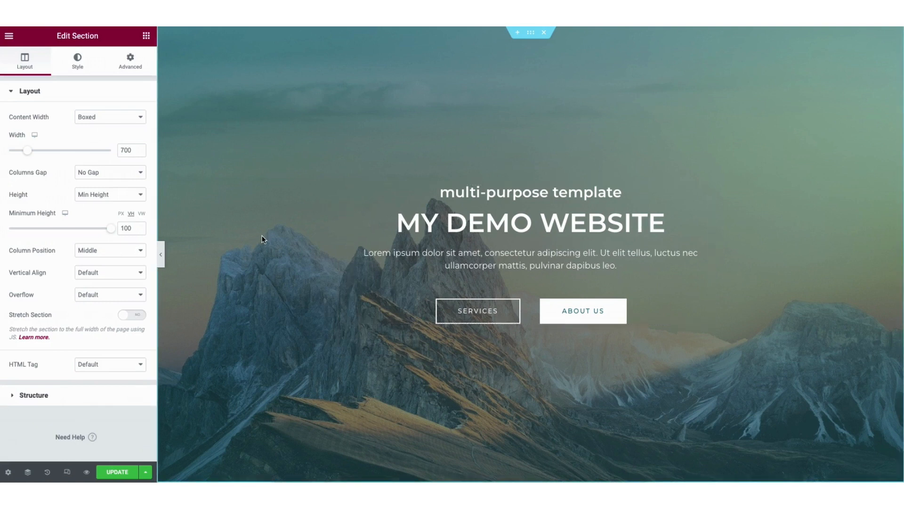
pyautogui.click(76, 62)
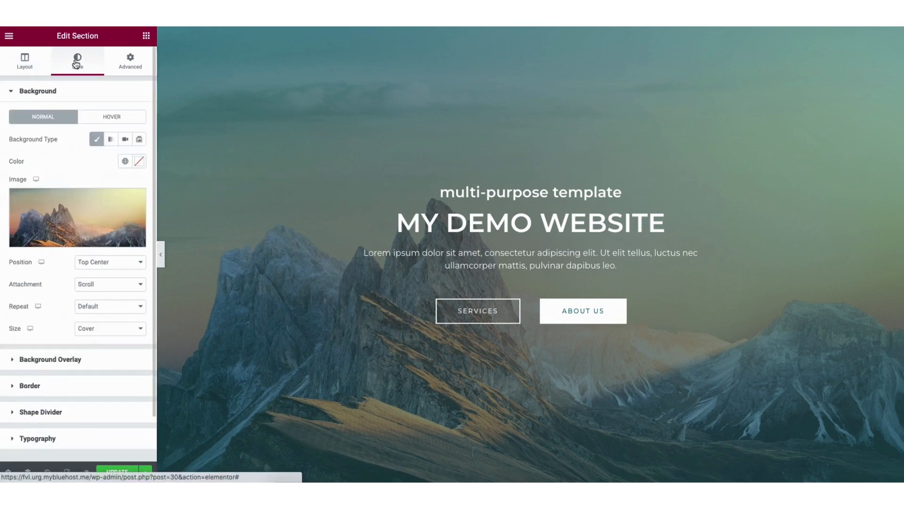
pyautogui.moveTo(136, 200)
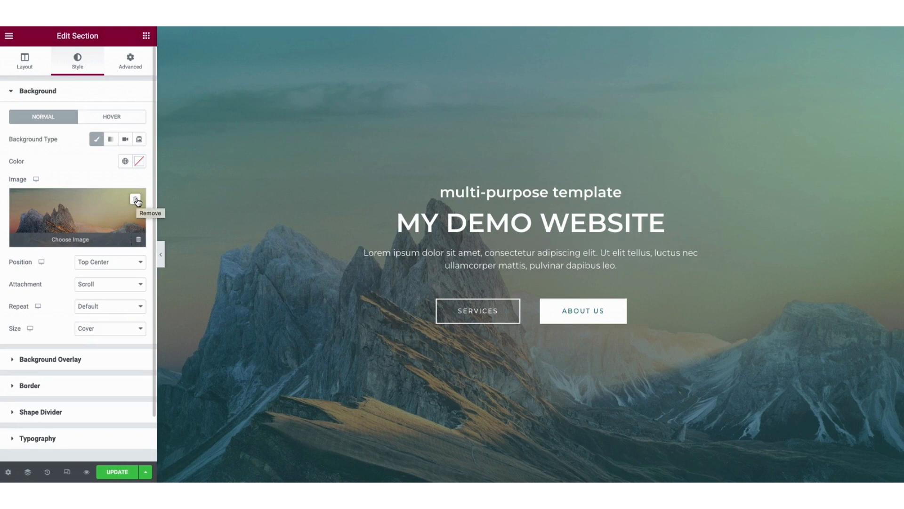
pyautogui.click(73, 241)
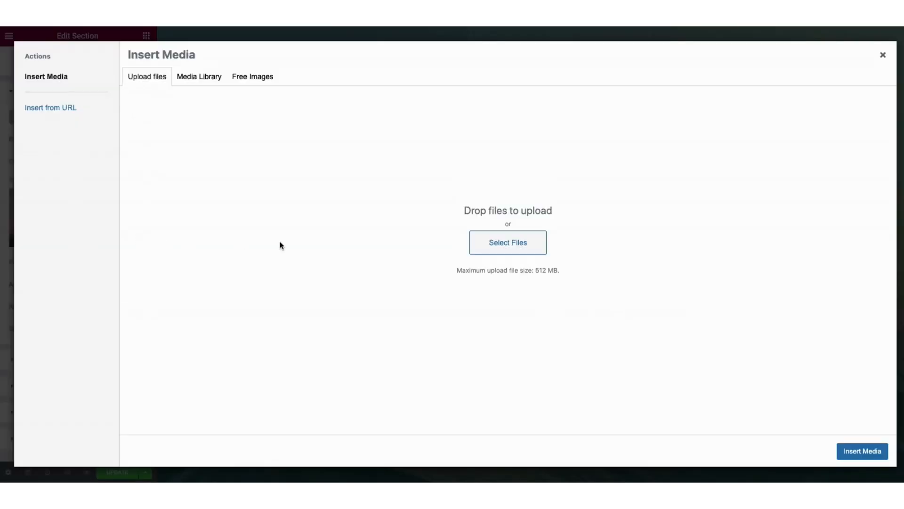
pyautogui.click(208, 81)
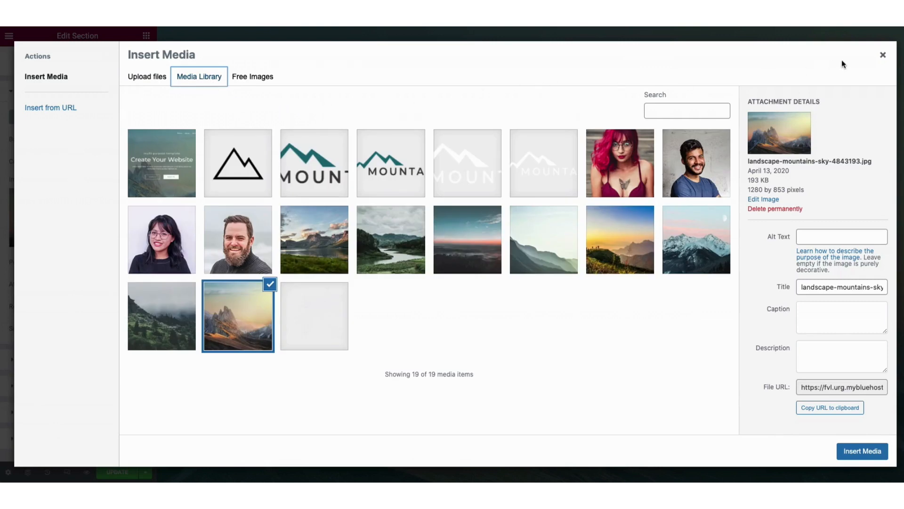
pyautogui.click(883, 56)
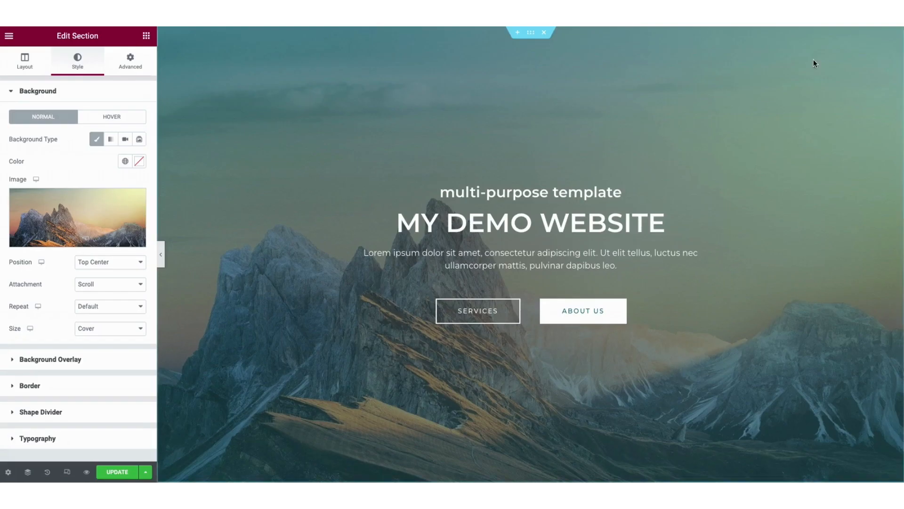
# - Add a Text Editor widget directly under the "amazing things for you" heading
pyautogui.click(147, 36)
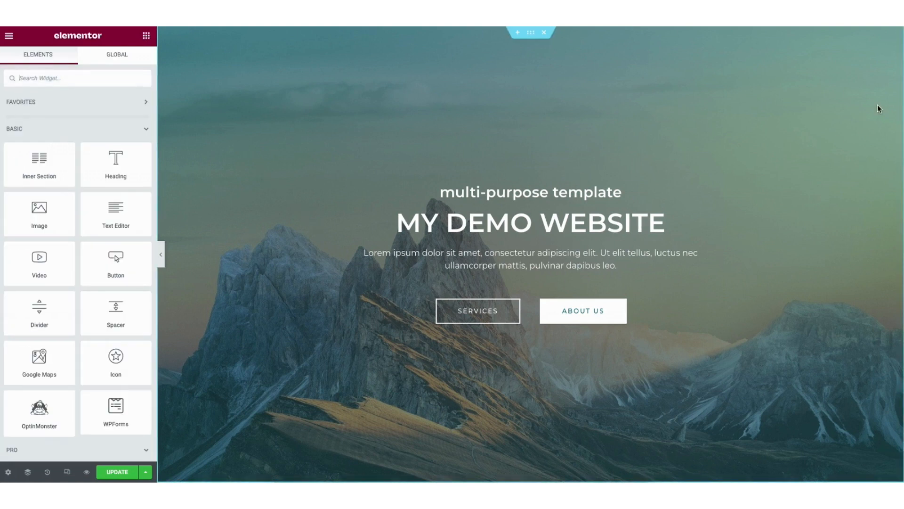
pyautogui.scroll(-10, 868, 121)
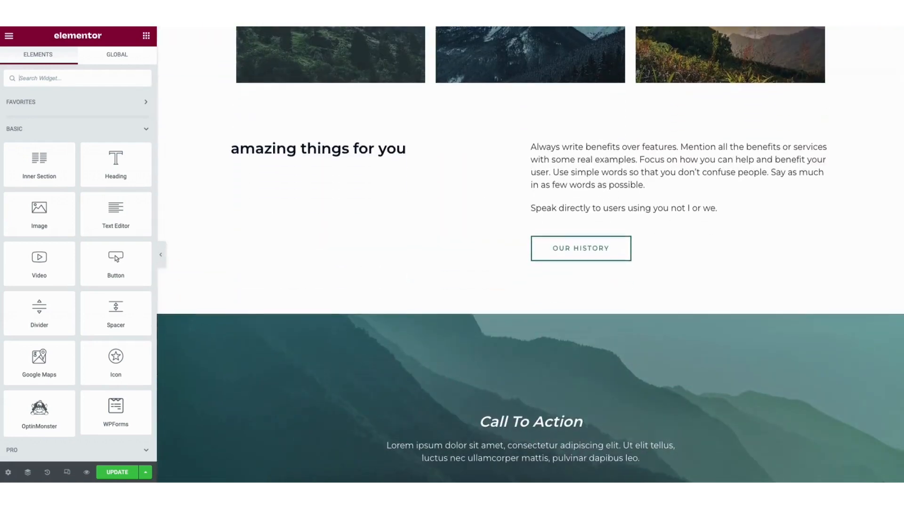
pyautogui.scroll(2, 190, 196)
pyautogui.moveTo(113, 216); pyautogui.dragTo(277, 243)
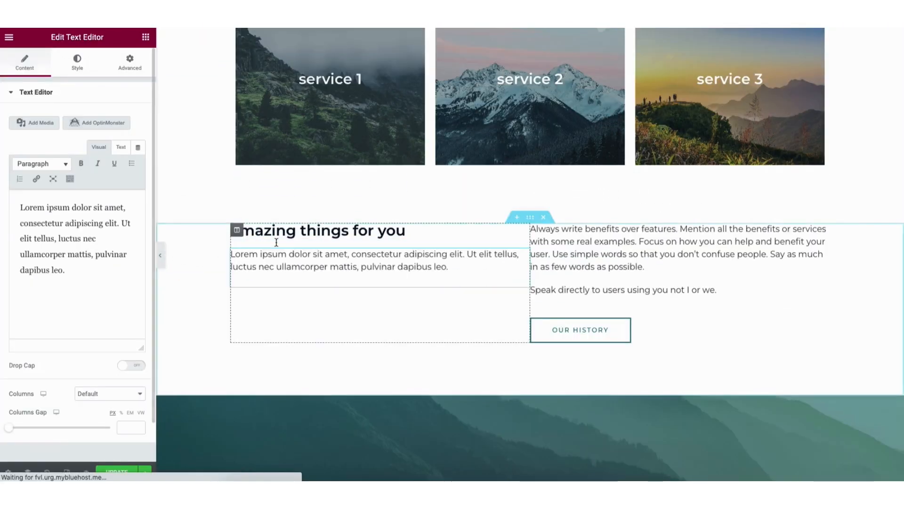
pyautogui.scroll(-1, 289, 317)
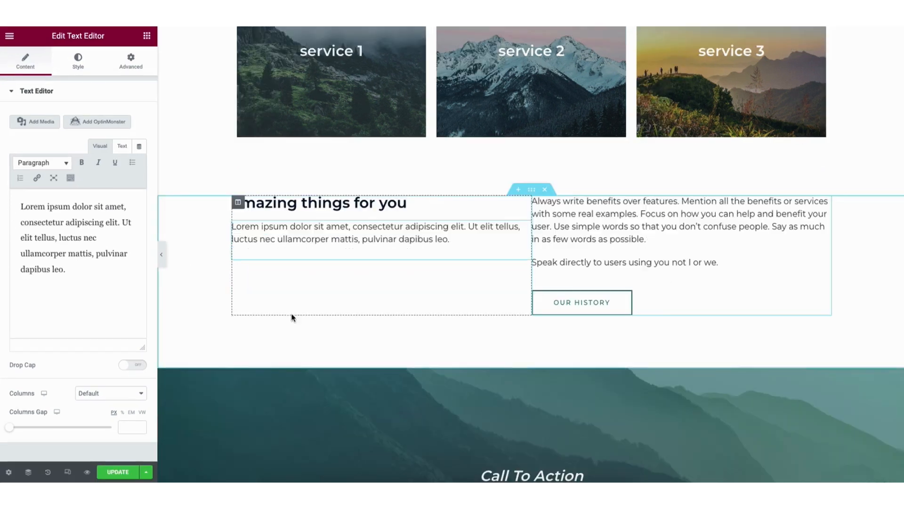
# - Duplicate the new text block under the heading and try to move the Our History button into the first column
pyautogui.rightClick(304, 234)
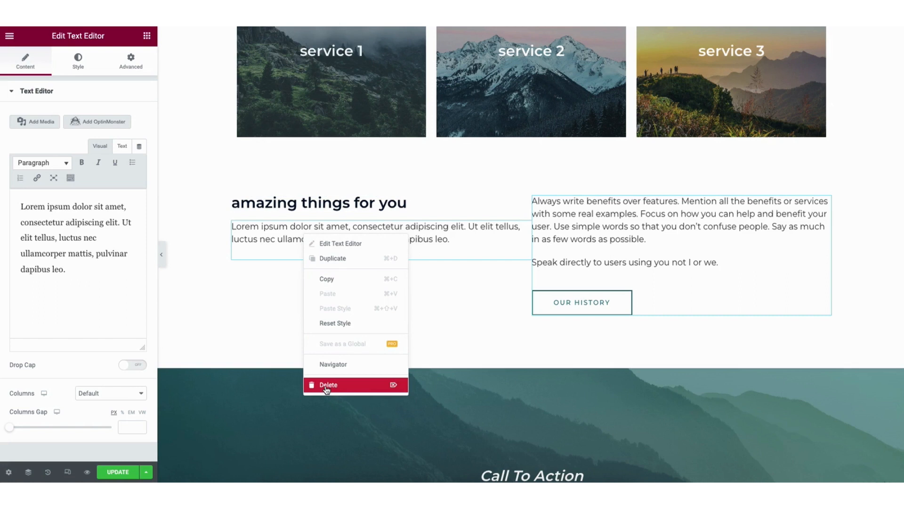
pyautogui.click(332, 261)
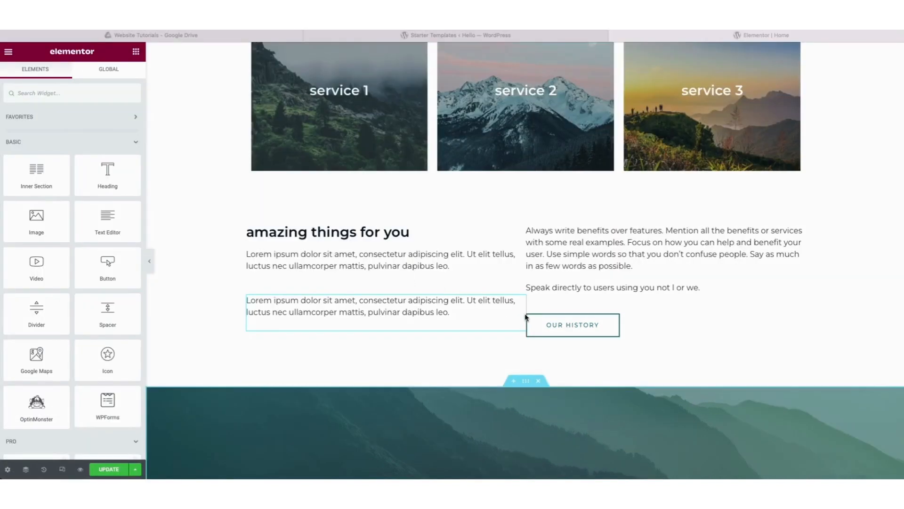
pyautogui.click(432, 347)
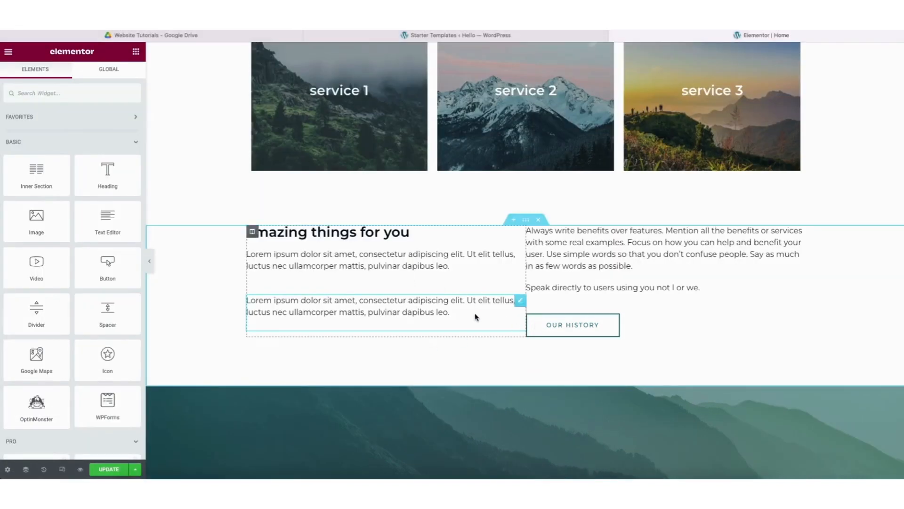
pyautogui.moveTo(545, 324); pyautogui.dragTo(349, 286)
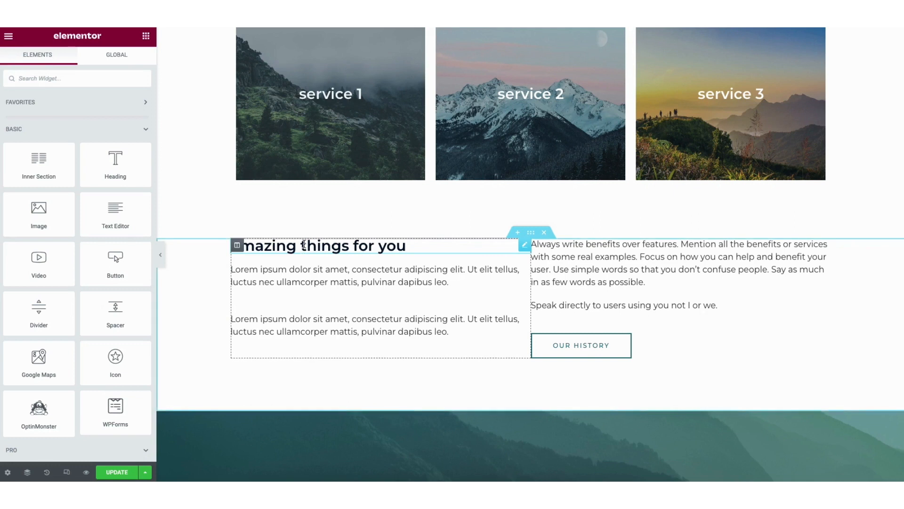
pyautogui.click(405, 246)
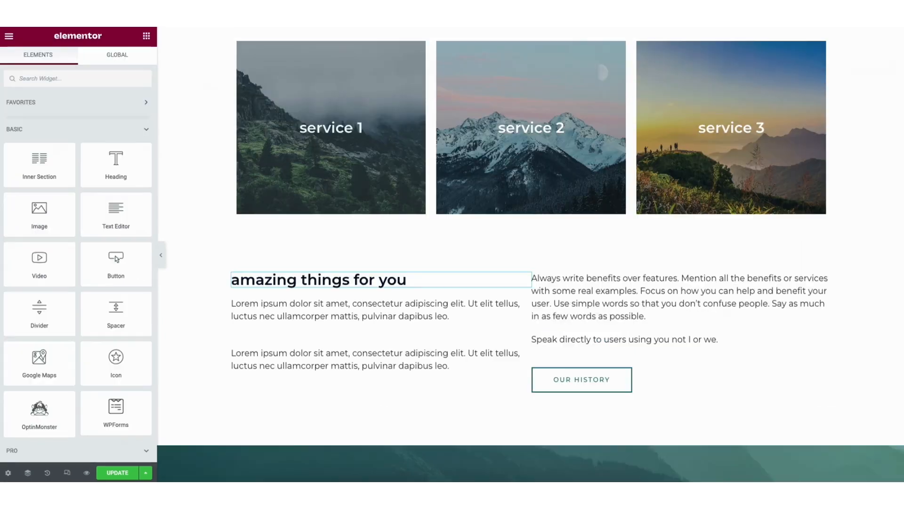
# - Add a two-column section above the footer and place a Heading widget in its first column
pyautogui.scroll(-15, 619, 343)
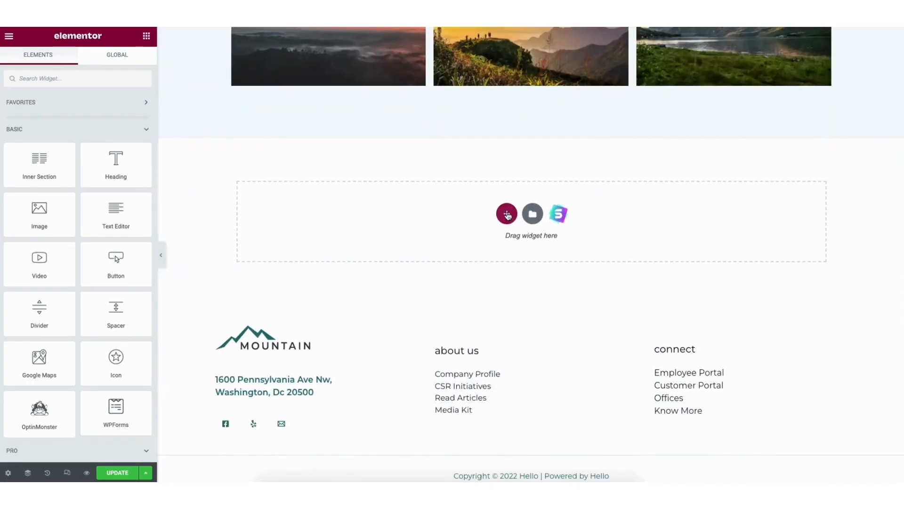
pyautogui.click(508, 215)
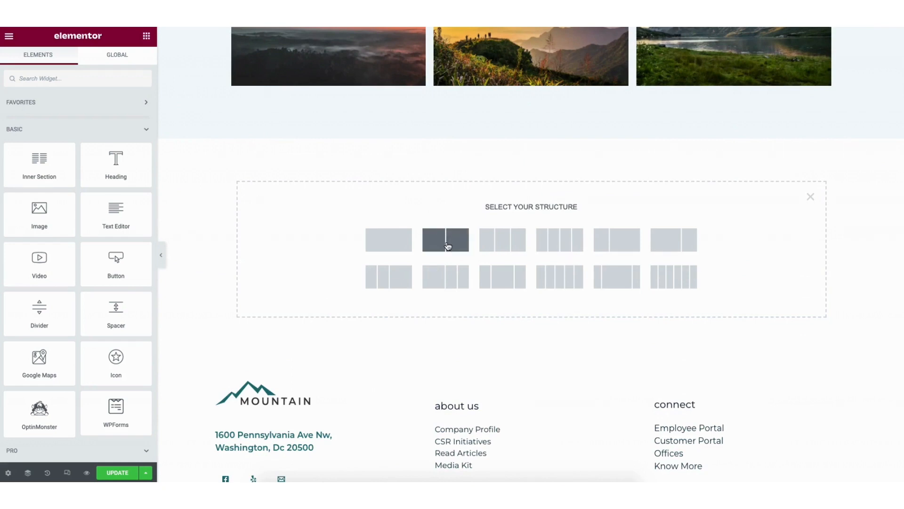
pyautogui.click(447, 246)
pyautogui.moveTo(115, 165); pyautogui.dragTo(392, 147)
# - Insert the black "Frequently asked questions" block from the Elementor template library
pyautogui.click(534, 241)
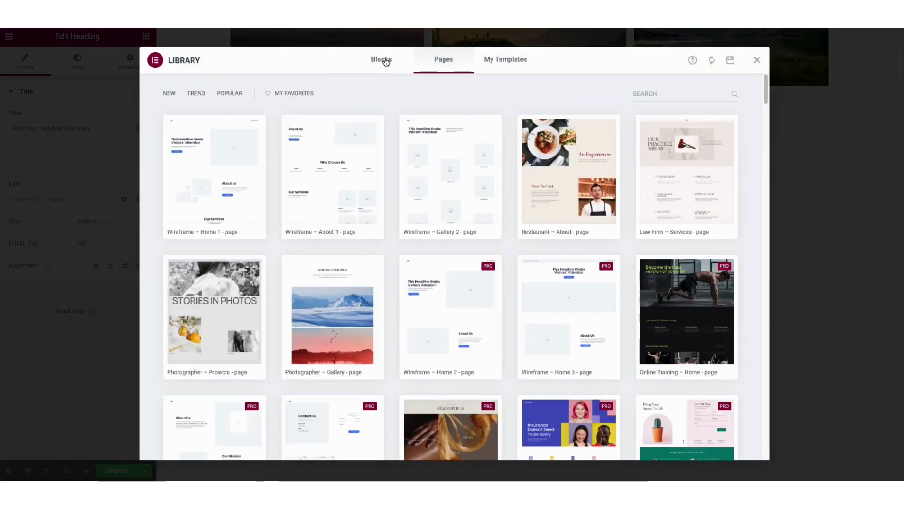
pyautogui.click(387, 61)
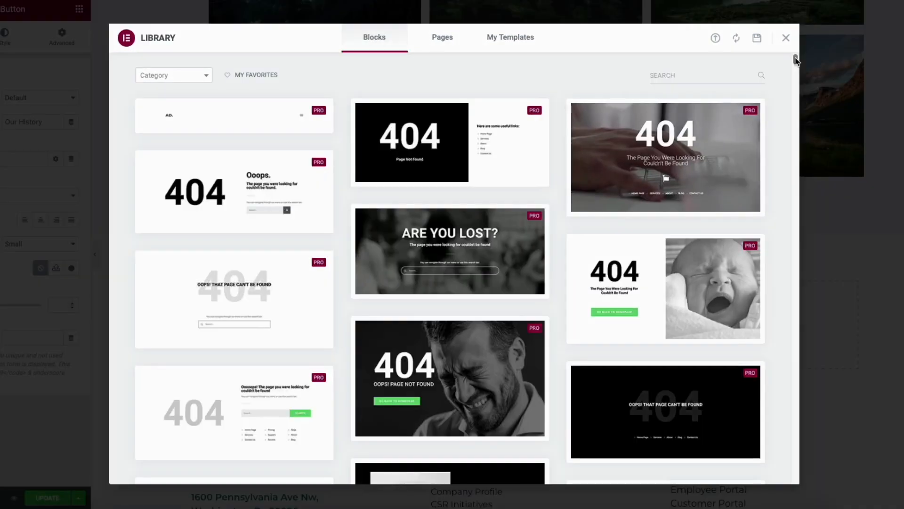
pyautogui.moveTo(796, 61); pyautogui.dragTo(799, 173)
pyautogui.click(664, 184)
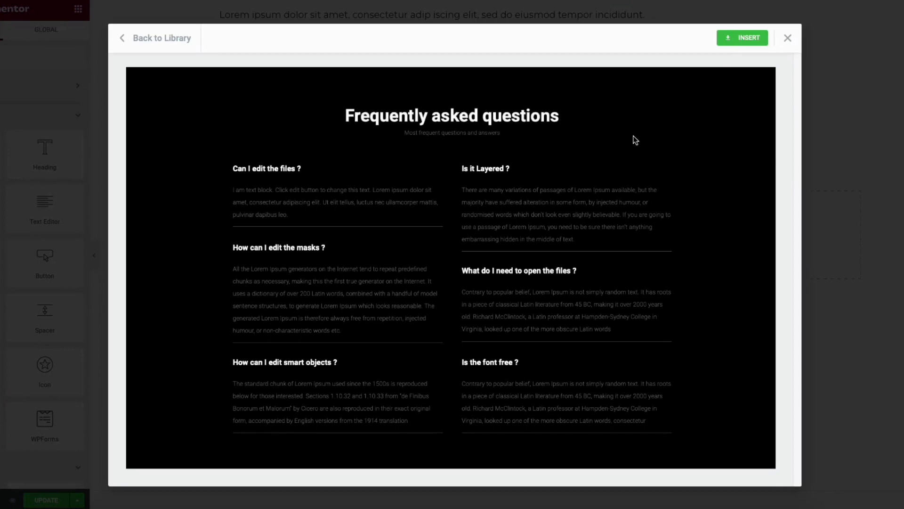
pyautogui.click(740, 38)
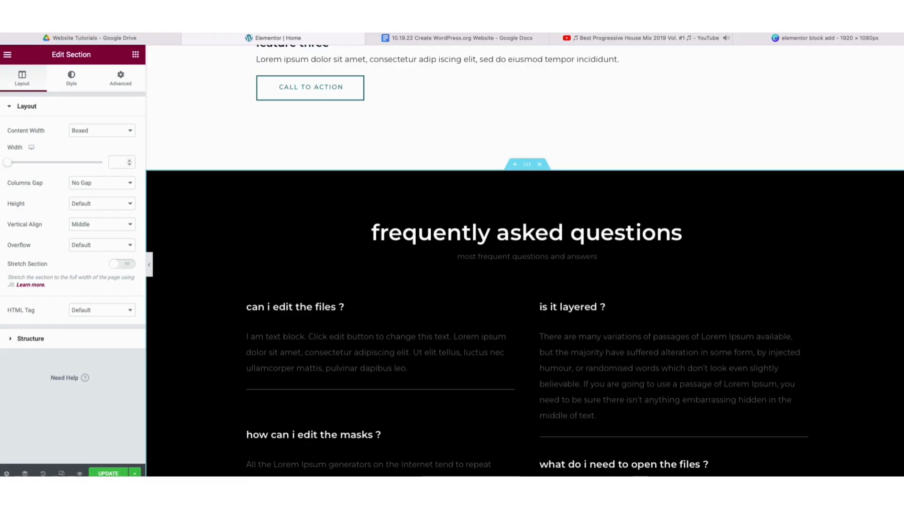
# - Import the Starter Templates block with a centered secondary heading and three image services below the FAQ section
pyautogui.scroll(-3, 525, 260)
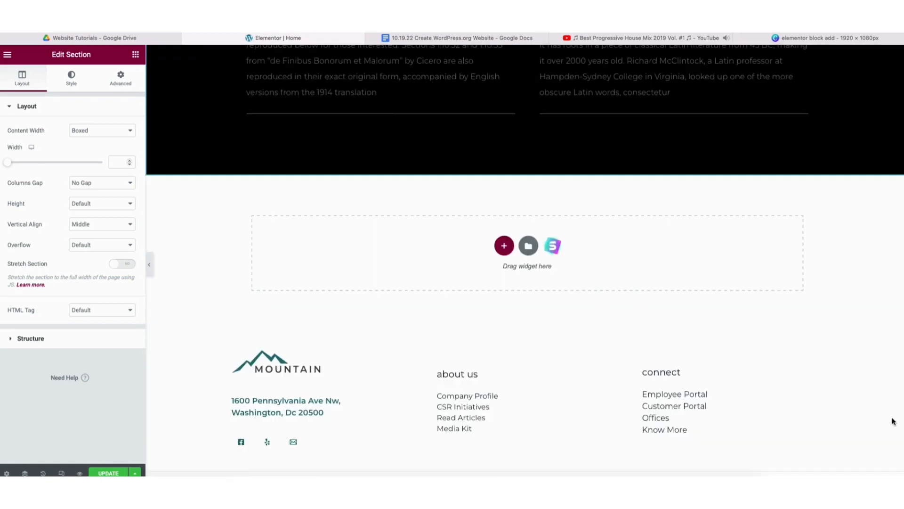
pyautogui.click(553, 247)
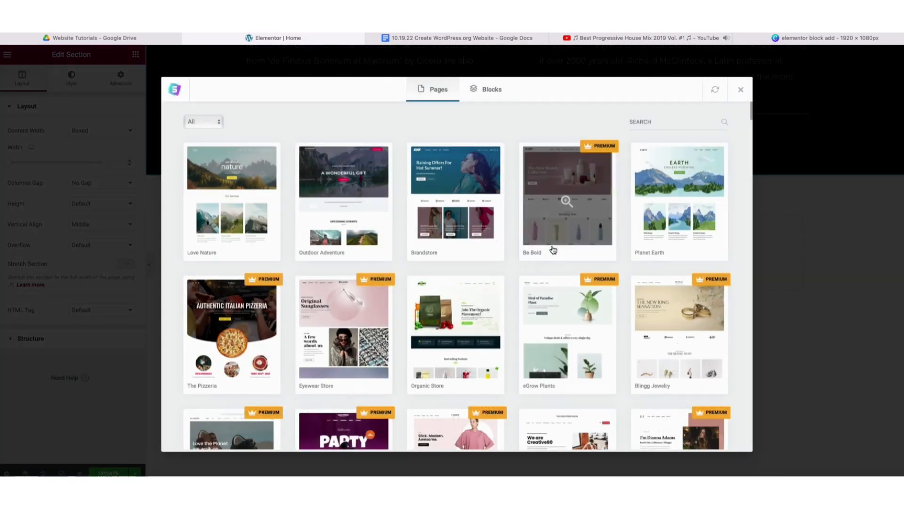
pyautogui.click(496, 93)
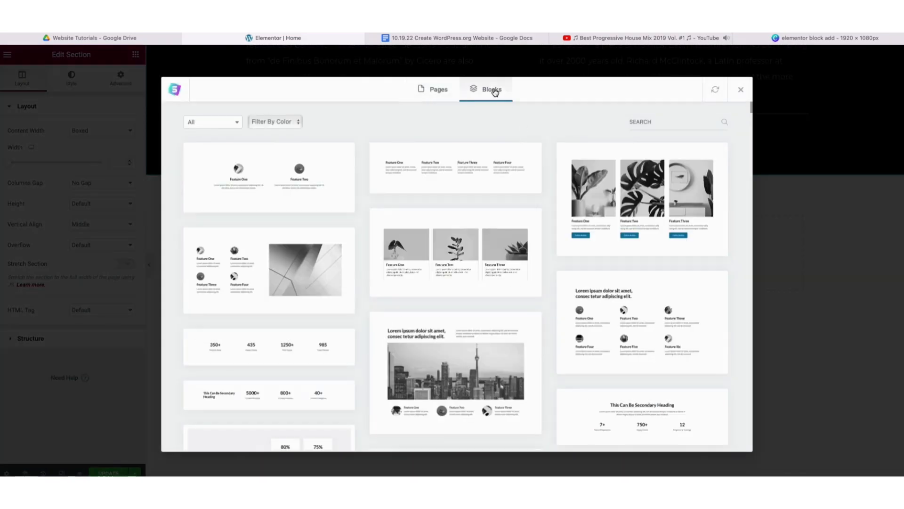
pyautogui.scroll(-7, 750, 115)
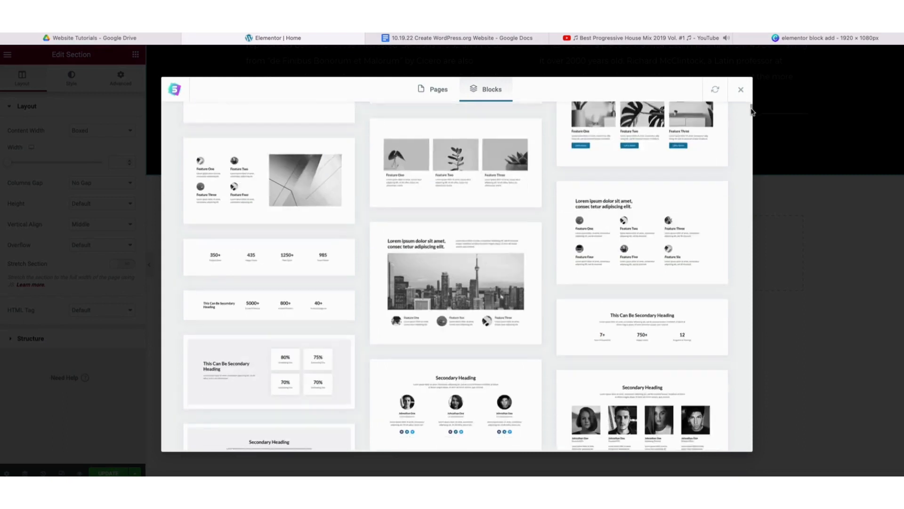
pyautogui.moveTo(751, 121); pyautogui.dragTo(751, 167)
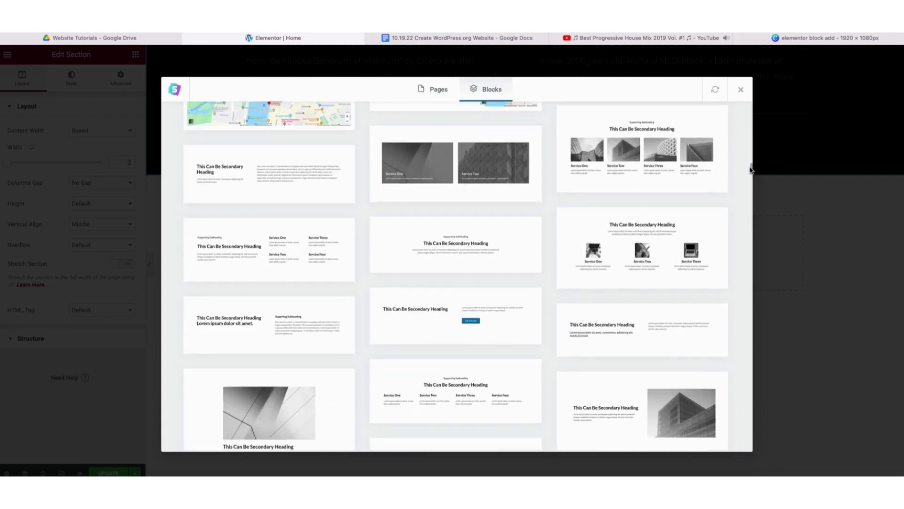
pyautogui.click(640, 250)
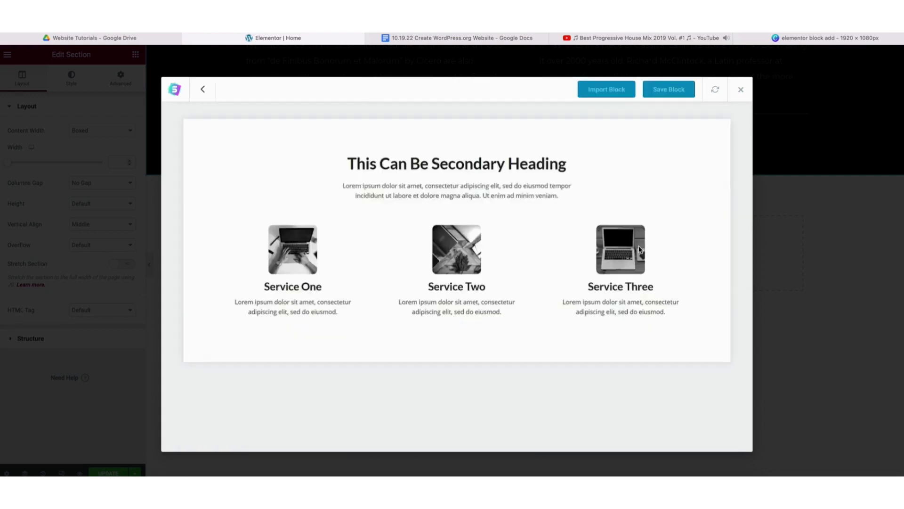
pyautogui.click(601, 93)
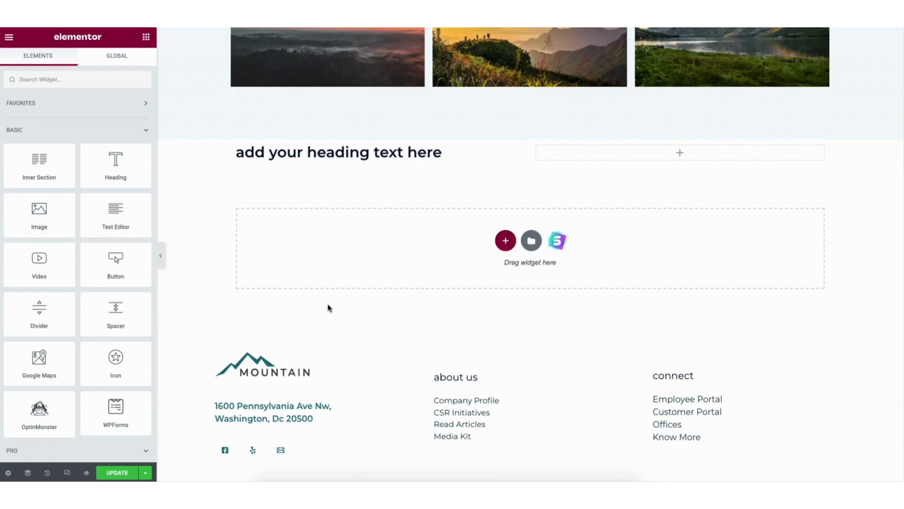
# - Place a WPForms widget in the empty column beside the new heading and assign the Contact Form to it
pyautogui.moveTo(109, 418); pyautogui.dragTo(677, 153)
pyautogui.click(33, 132)
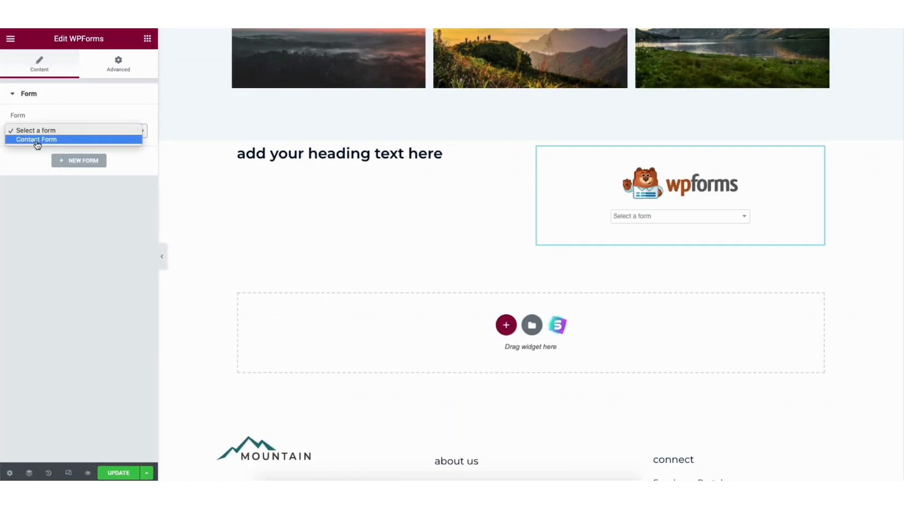
pyautogui.click(38, 140)
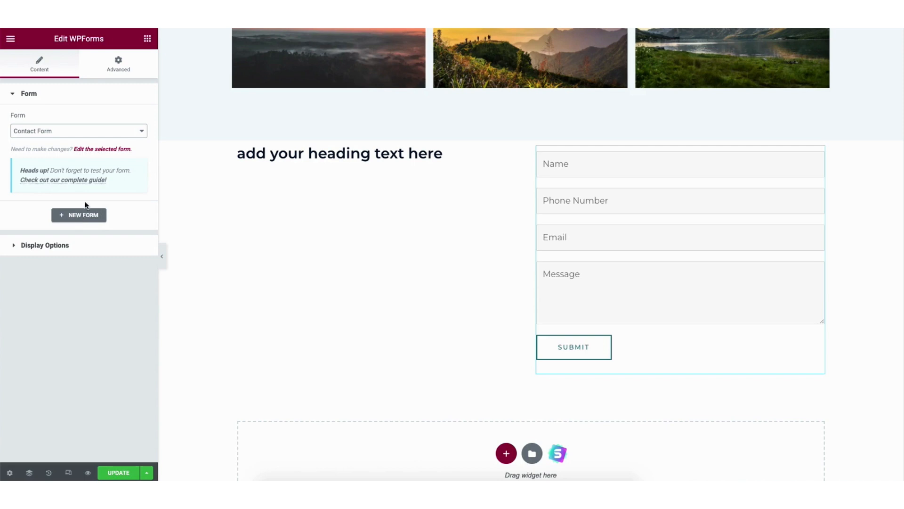
# - Open the selected contact form for editing and add a new Email field directly below the Your Name field
pyautogui.click(92, 154)
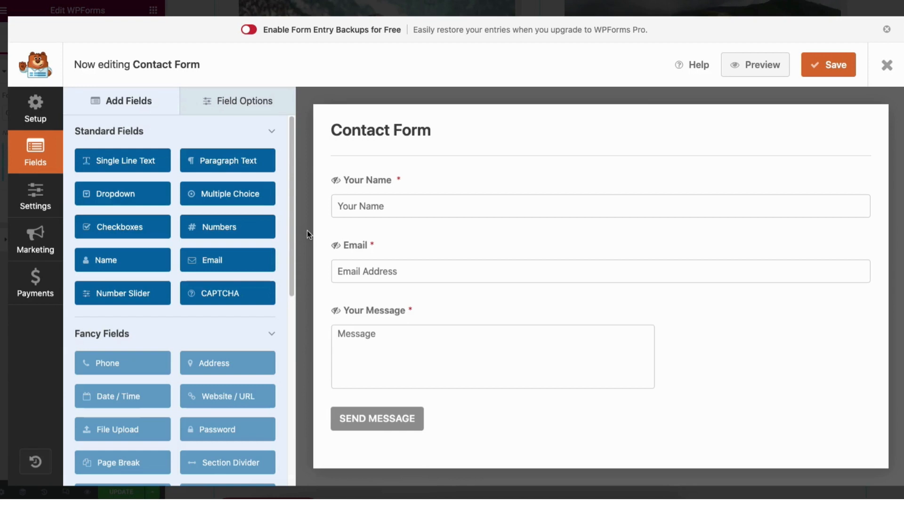
pyautogui.moveTo(441, 202)
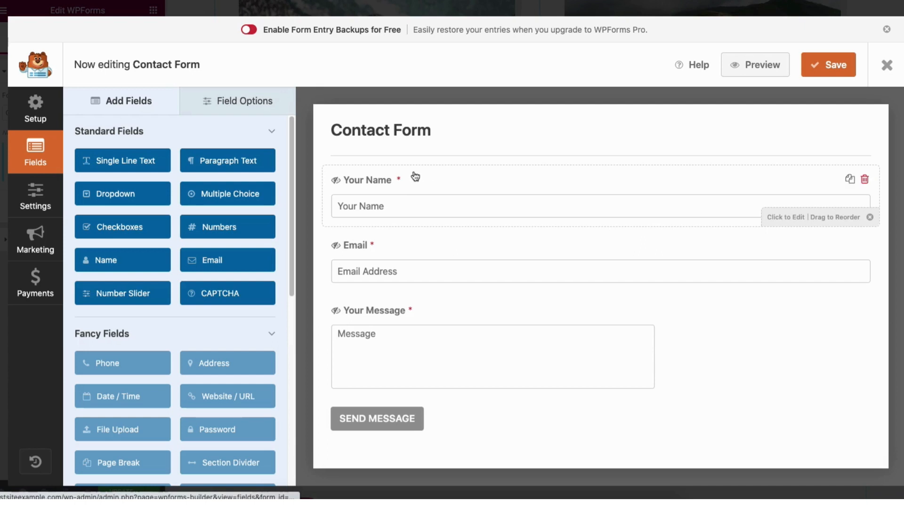
pyautogui.moveTo(415, 221); pyautogui.dragTo(402, 175)
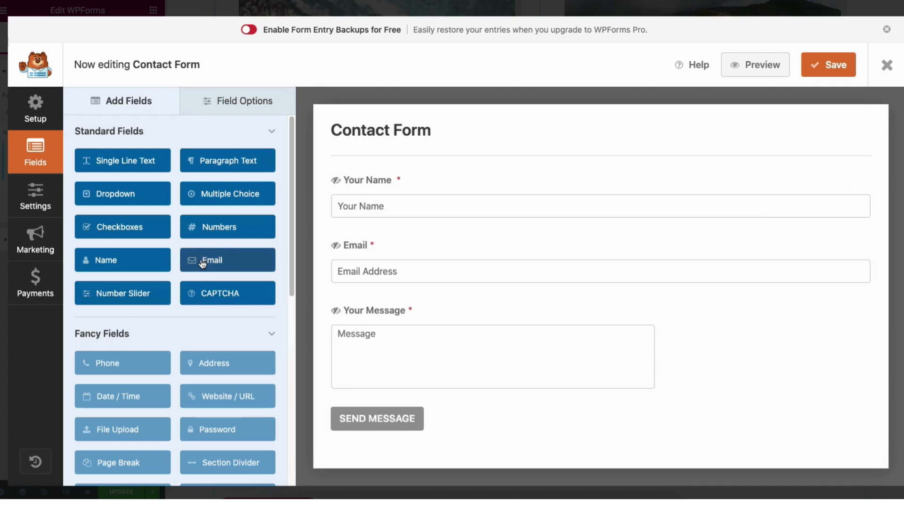
pyautogui.moveTo(203, 263); pyautogui.dragTo(356, 245)
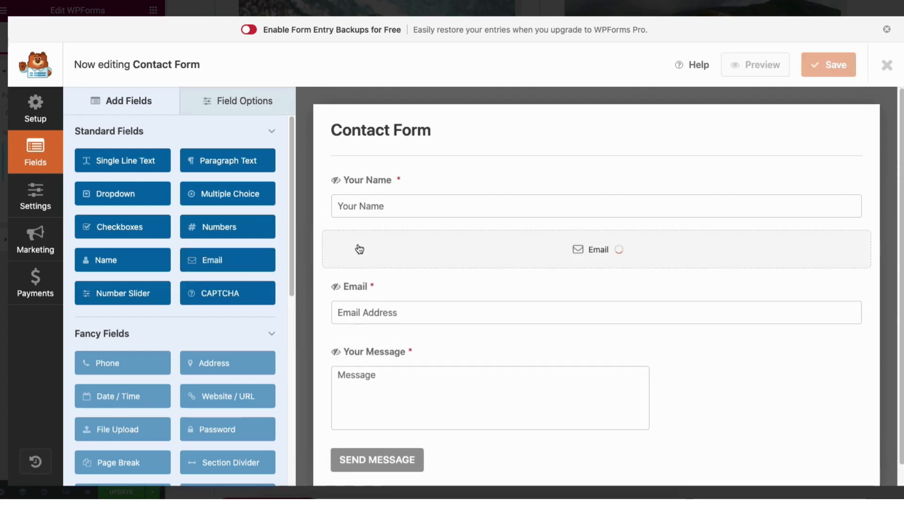
# - Change the Your Name field's label to "Name"
pyautogui.click(242, 101)
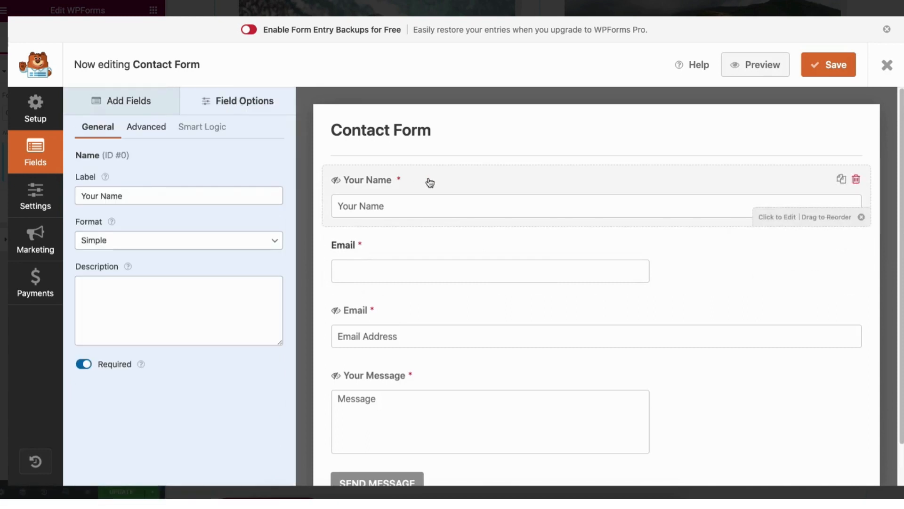
pyautogui.click(101, 195)
pyautogui.press('BackSpace')
pyautogui.press('BackSpace')
pyautogui.press('BackSpace')
pyautogui.press('BackSpace')
pyautogui.press('BackSpace')
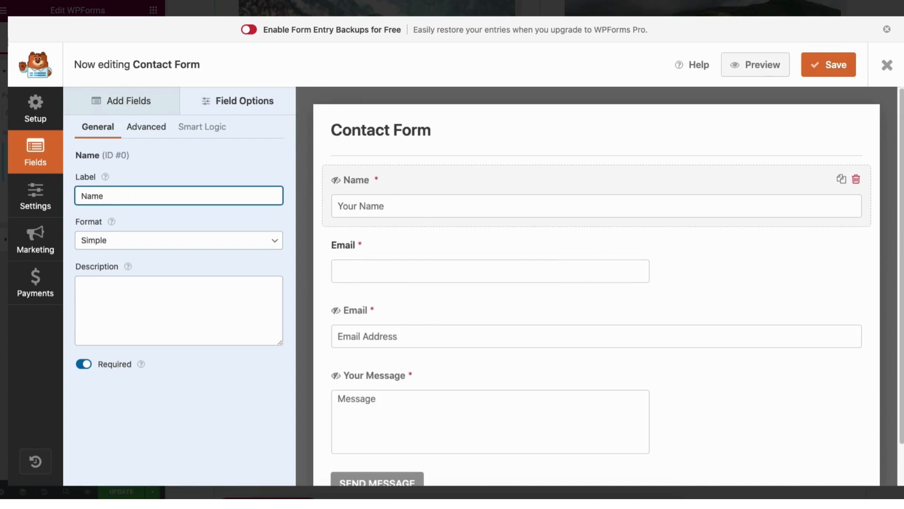
# - Try switching off the Name field's Required option and switch it back on
pyautogui.click(86, 365)
pyautogui.click(86, 366)
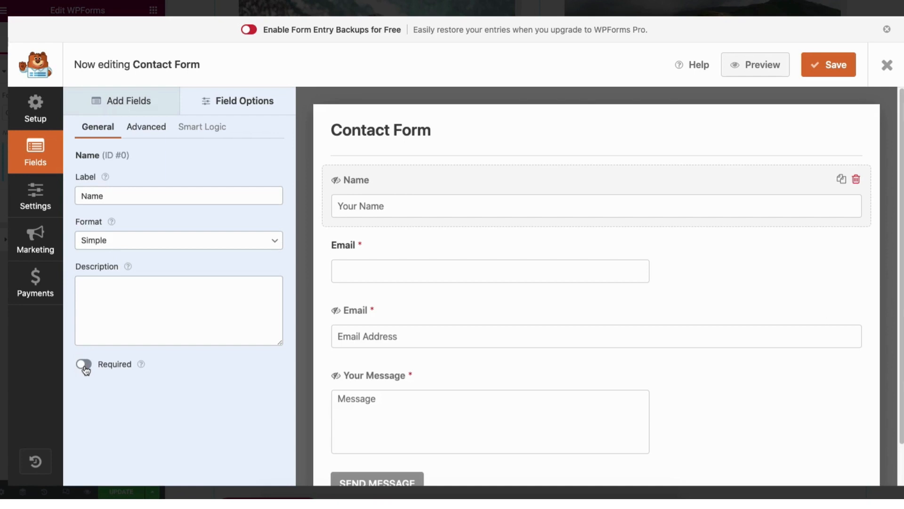
pyautogui.click(85, 368)
# - Try the Medium and Small sizes on the Name field, return it to Large and close the form editor
pyautogui.click(145, 128)
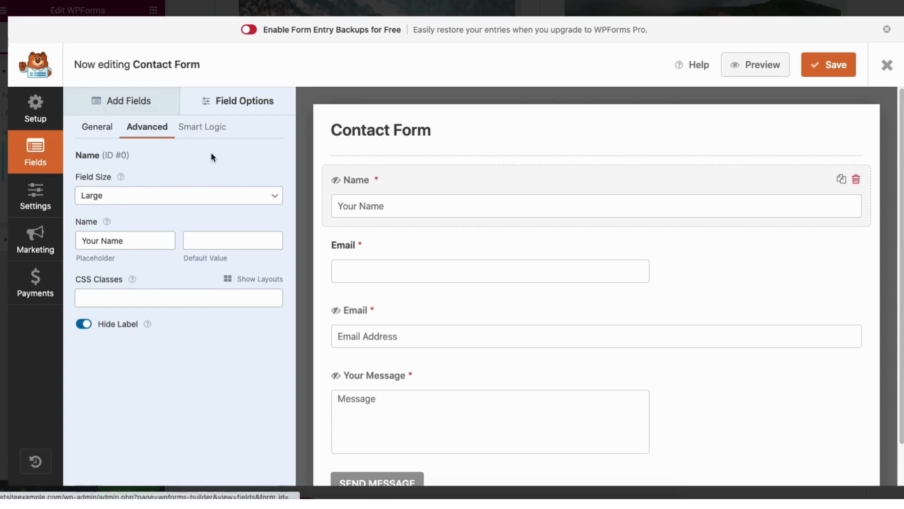
pyautogui.click(110, 195)
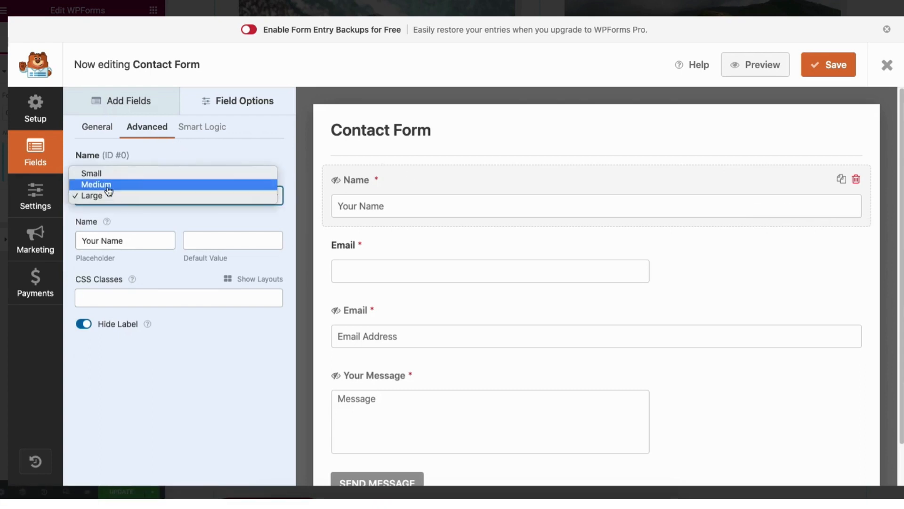
pyautogui.click(108, 188)
pyautogui.click(109, 195)
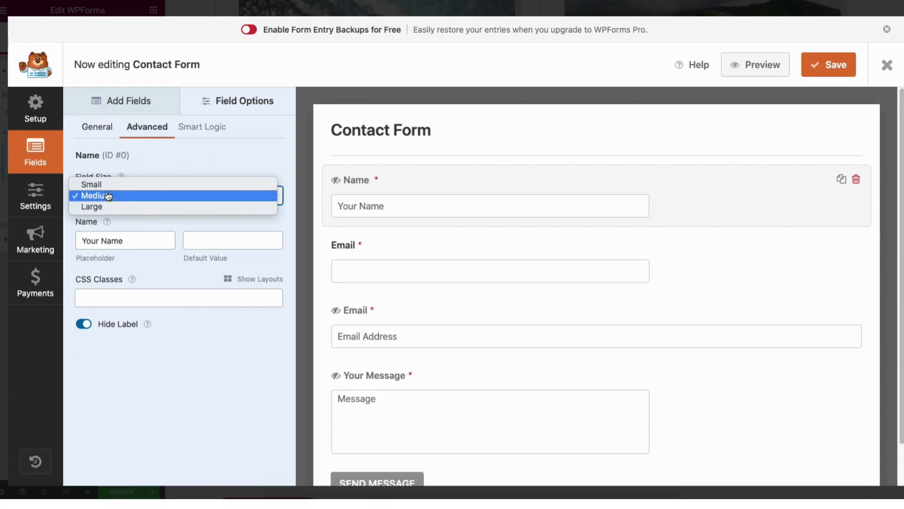
pyautogui.click(108, 184)
pyautogui.click(108, 194)
pyautogui.click(108, 218)
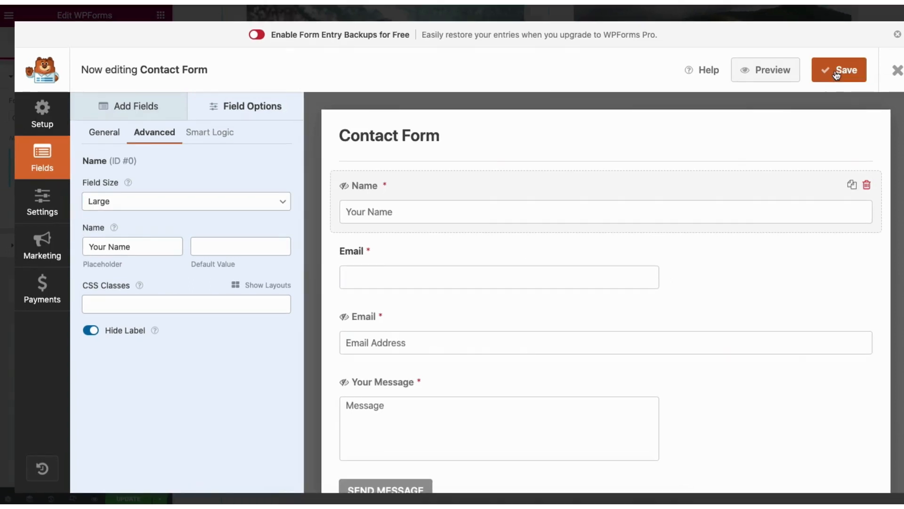
pyautogui.click(897, 72)
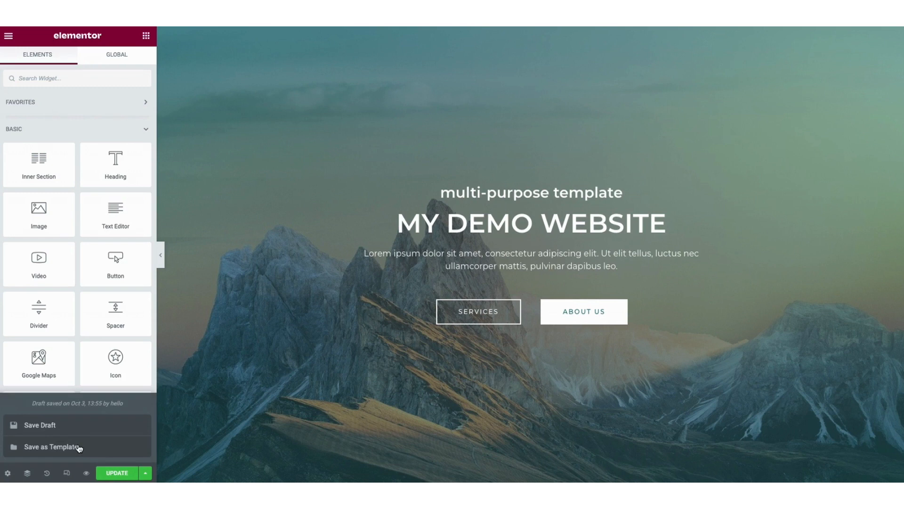
# - Preview the homepage changes and check the page in responsive mode at tablet and mobile sizes
pyautogui.click(86, 473)
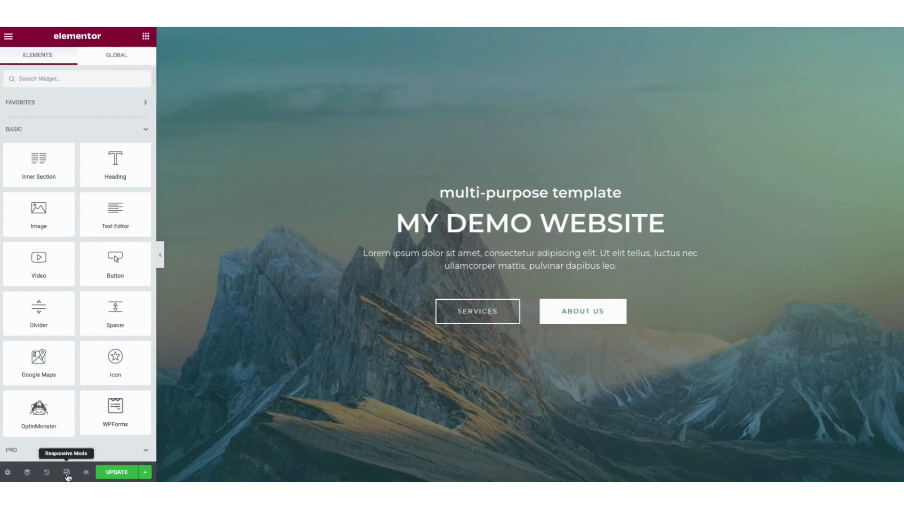
pyautogui.click(67, 472)
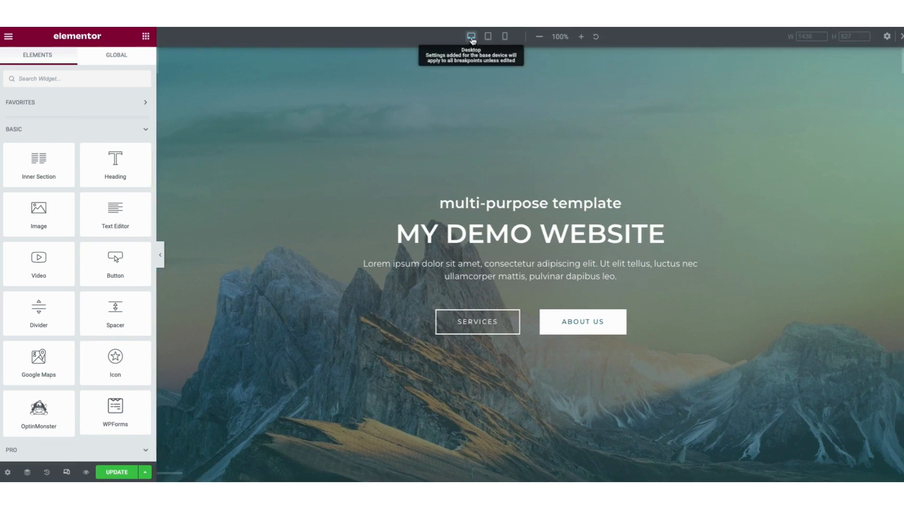
pyautogui.click(488, 36)
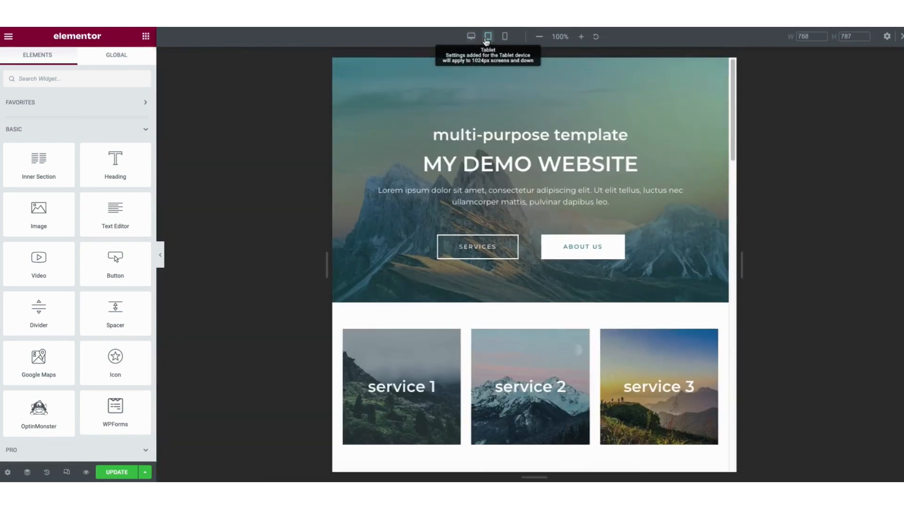
pyautogui.click(506, 37)
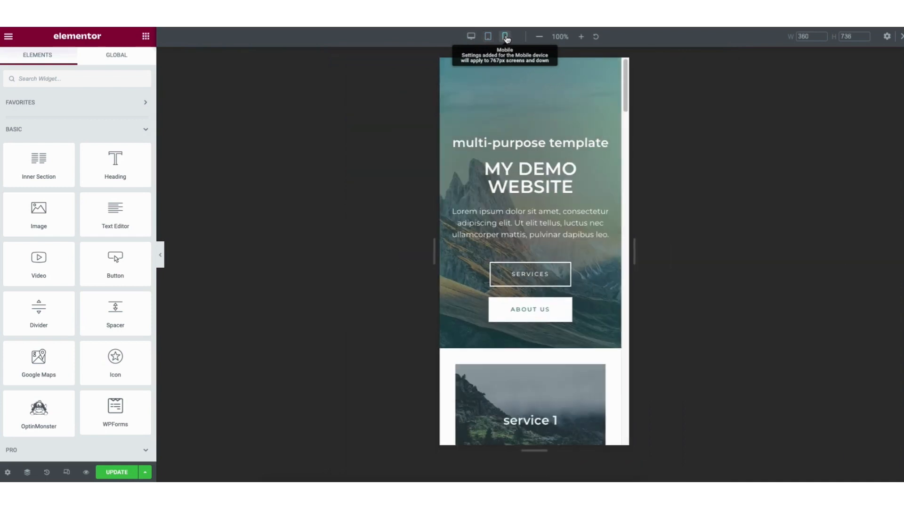
# - Look over the Site Settings categories for design system, theme style and settings, and close them
pyautogui.click(9, 37)
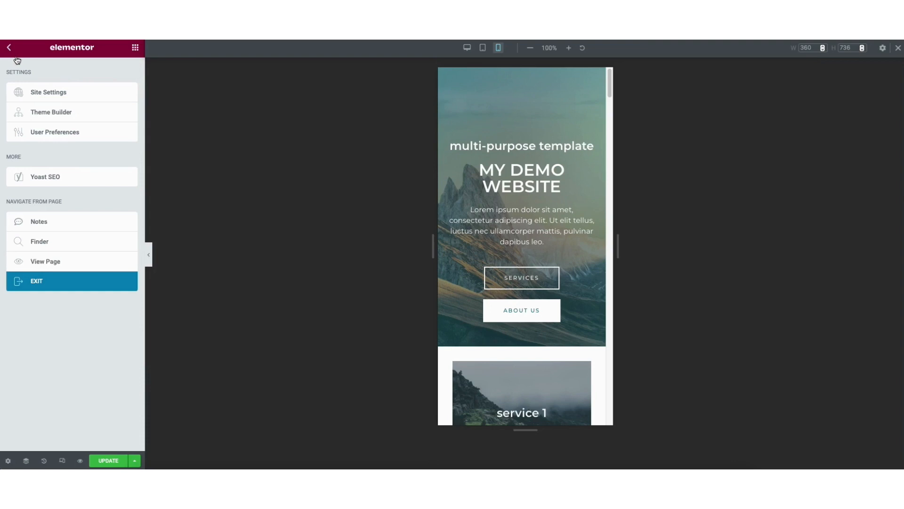
pyautogui.click(49, 92)
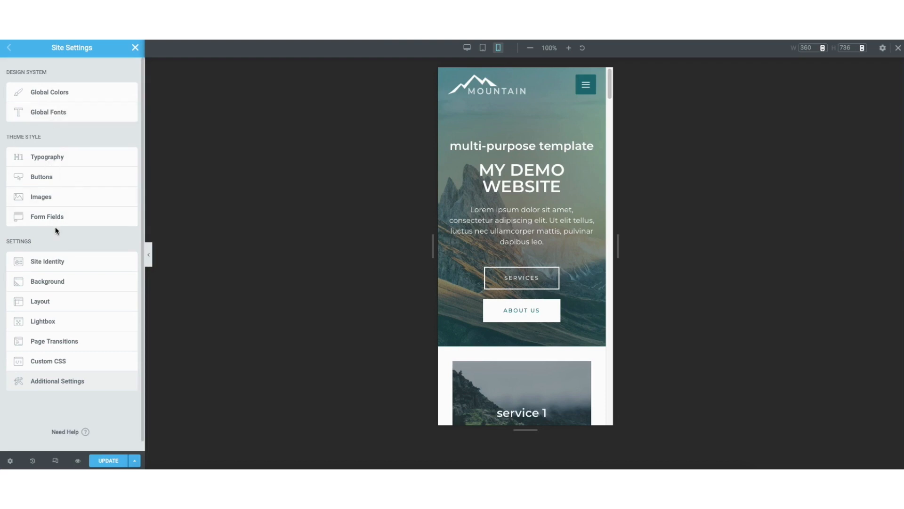
pyautogui.click(135, 48)
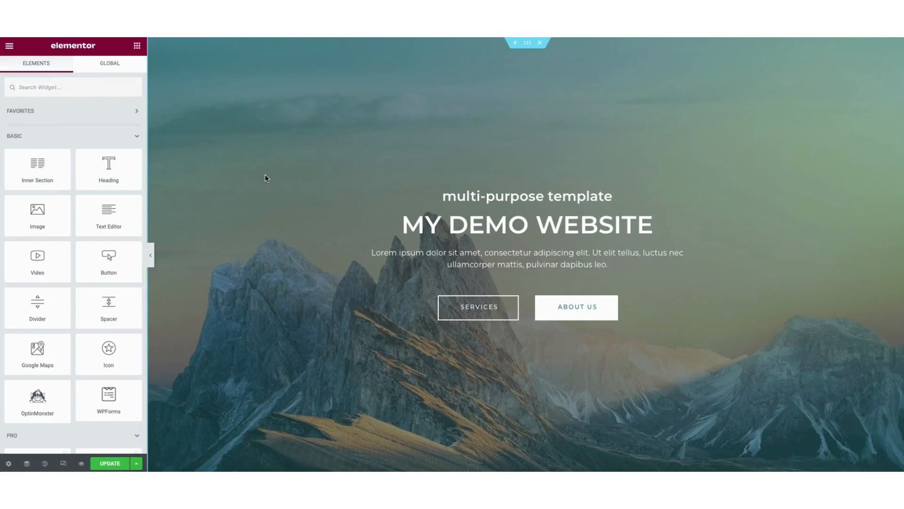
# - View the homepage outside the editor and go to the WordPress dashboard from there
pyautogui.click(10, 45)
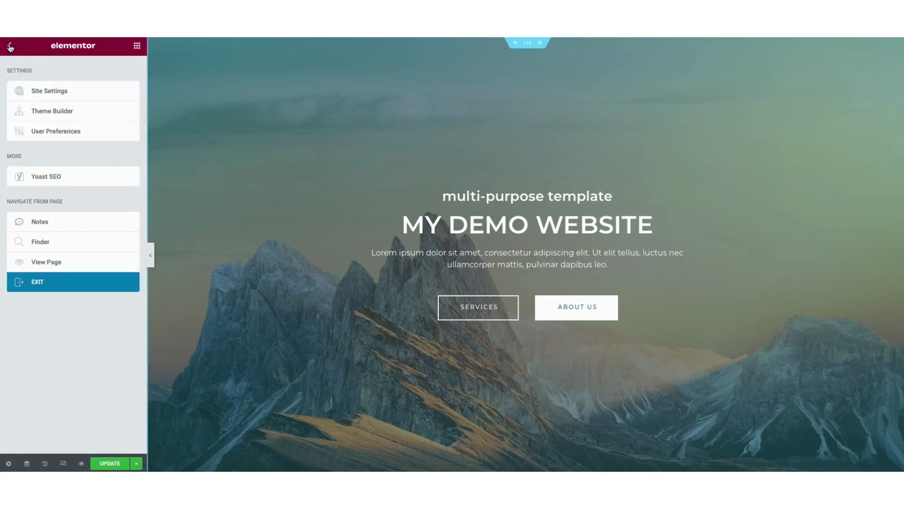
pyautogui.click(33, 262)
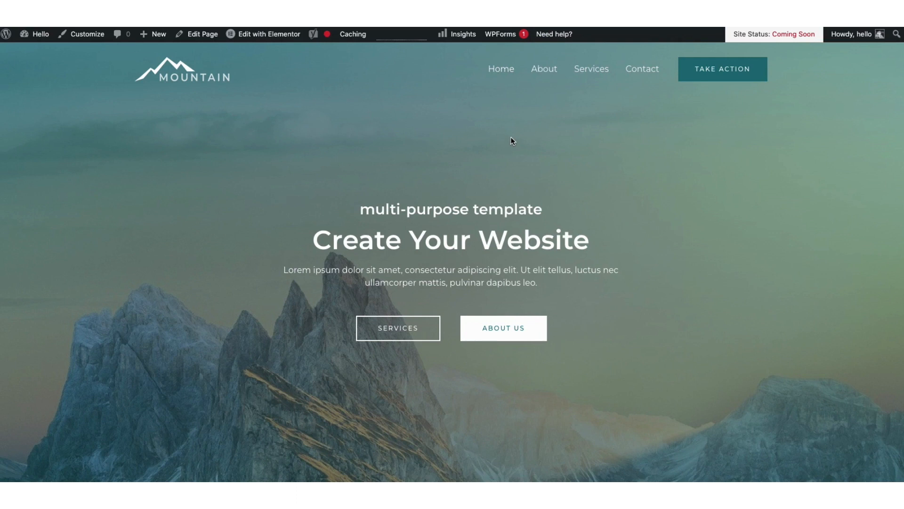
pyautogui.moveTo(278, 34)
pyautogui.moveTo(35, 37)
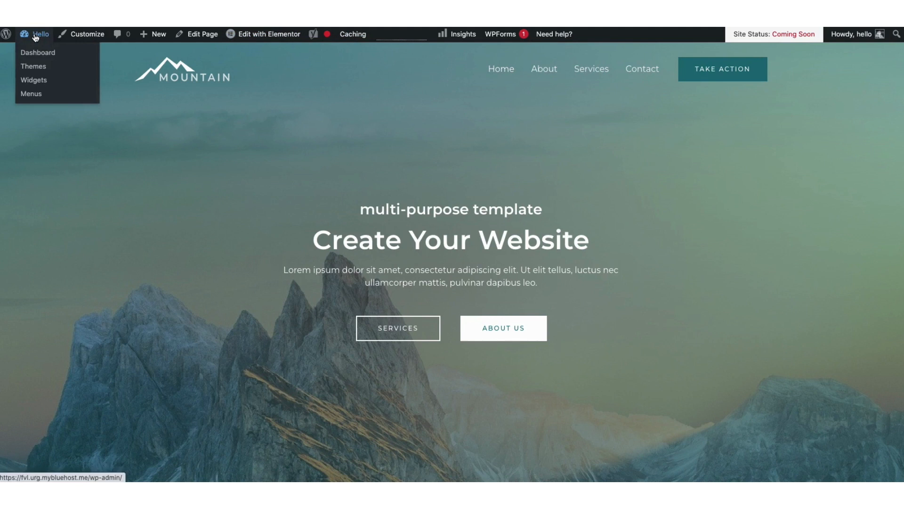
pyautogui.click(35, 52)
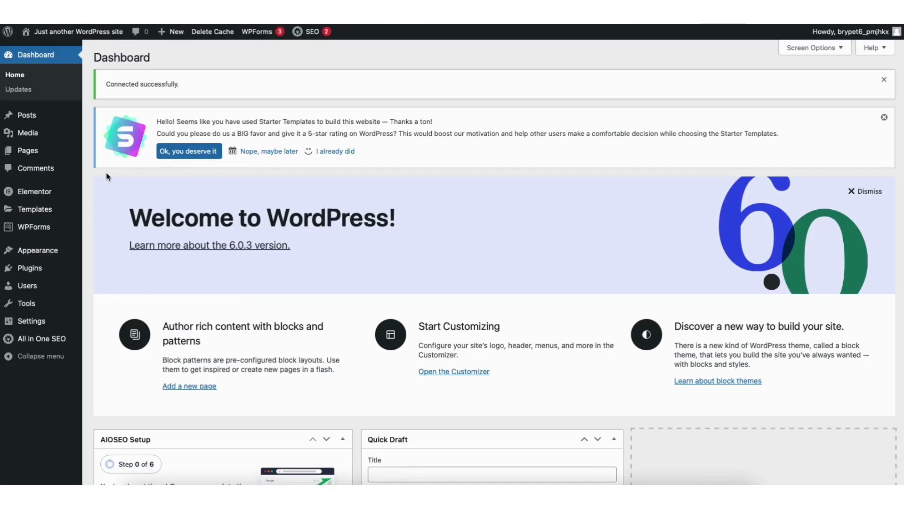
# - Review the list of all pages and open the file upload area in the Media Library
pyautogui.moveTo(33, 156)
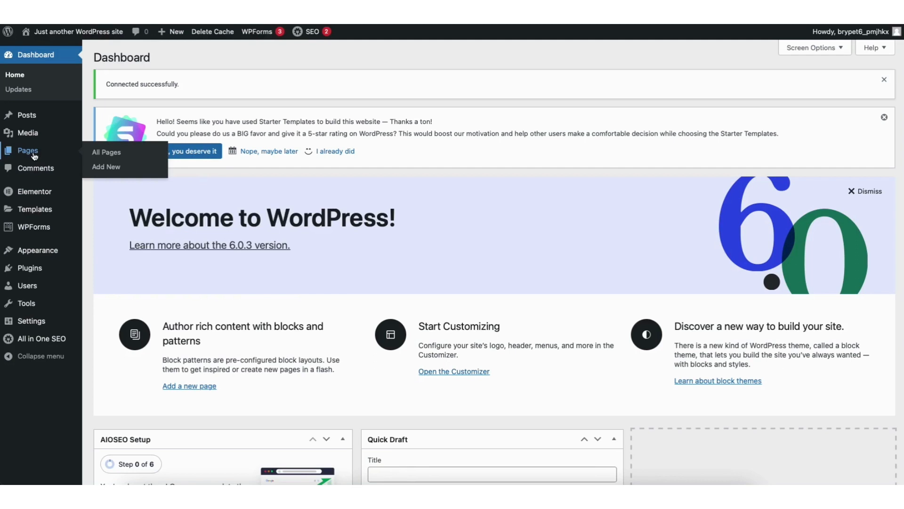
pyautogui.click(109, 153)
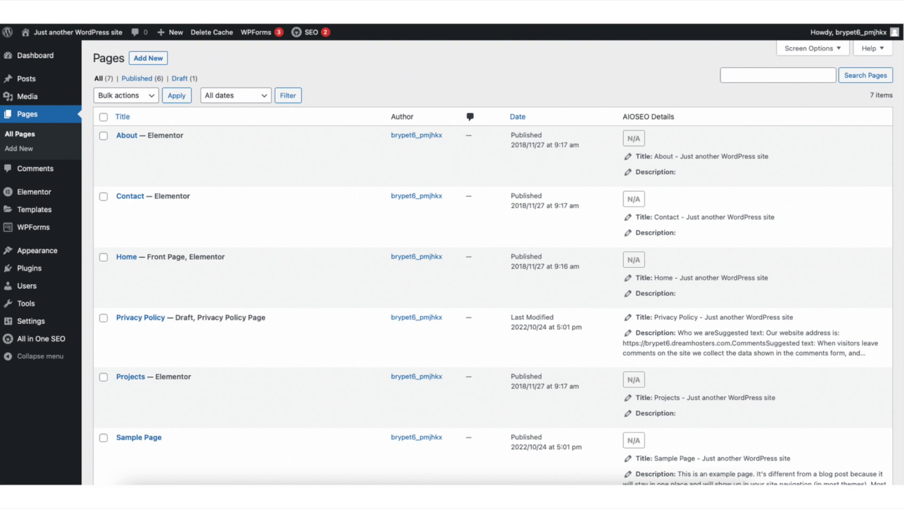
pyautogui.moveTo(31, 97)
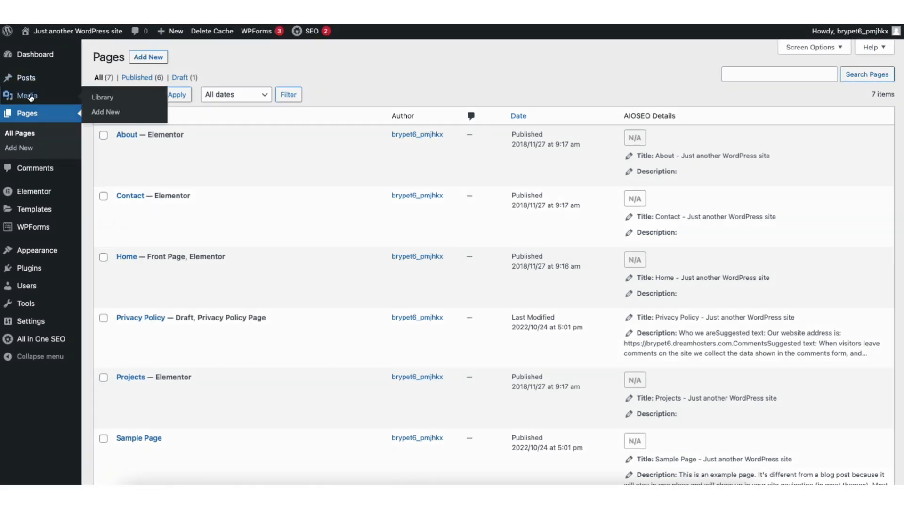
pyautogui.click(103, 100)
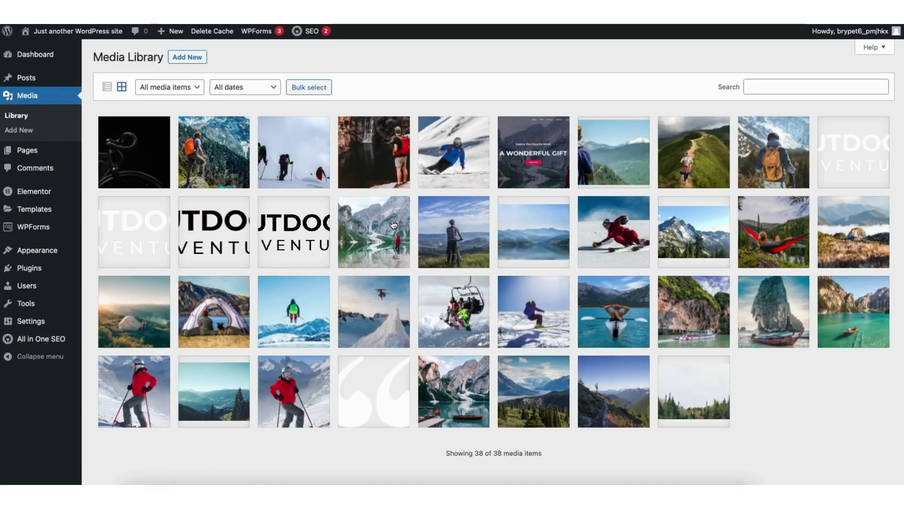
pyautogui.click(194, 58)
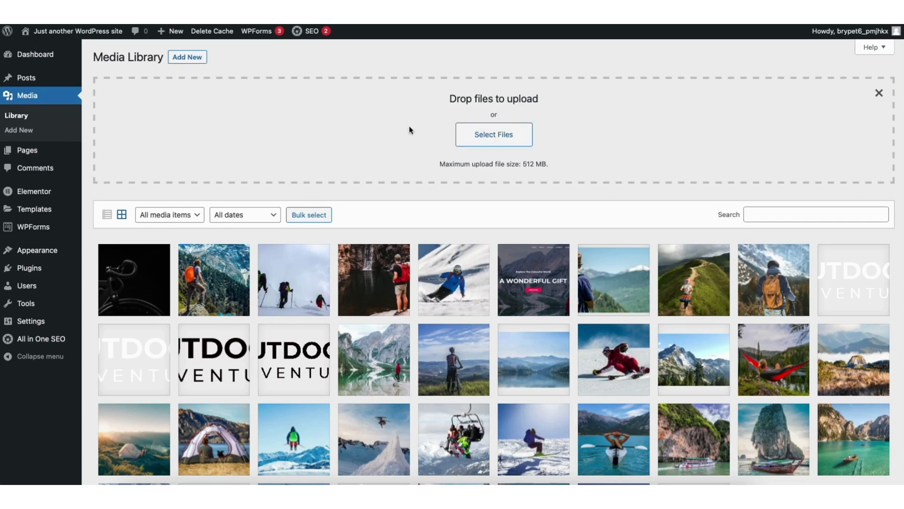
# - Review the list of all posts and the site's comments
pyautogui.moveTo(26, 79)
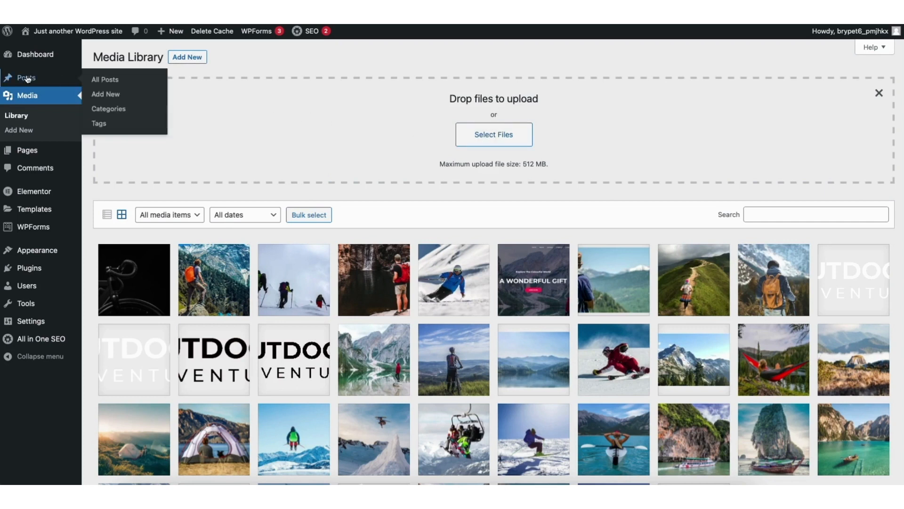
pyautogui.click(109, 83)
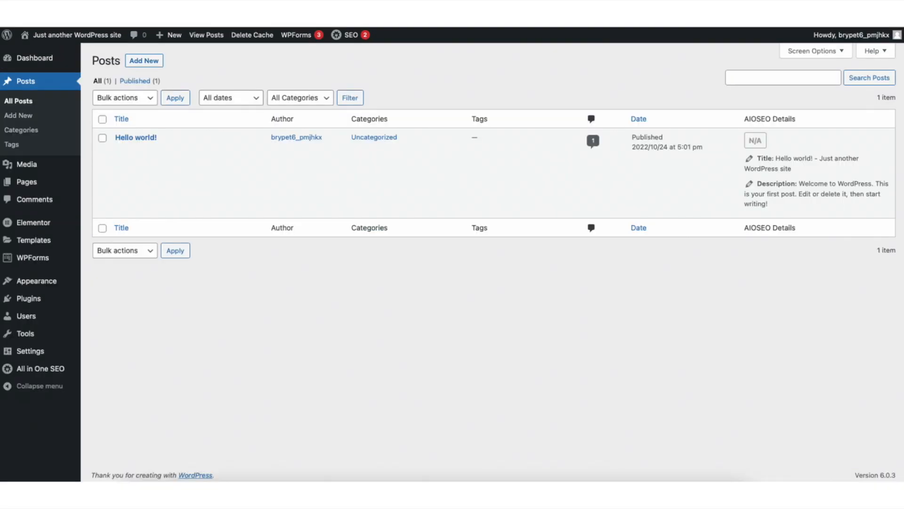
pyautogui.click(34, 199)
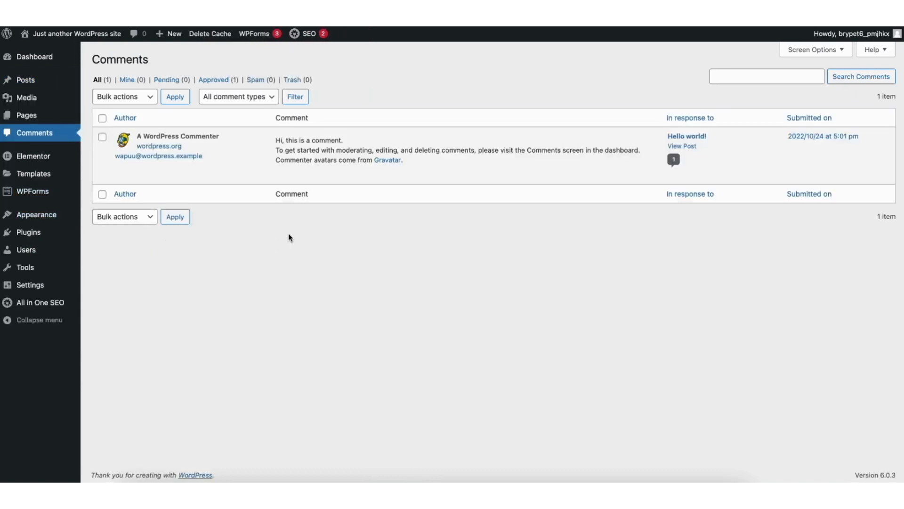
pyautogui.moveTo(324, 178)
# - Open the page for adding new plugins
pyautogui.moveTo(30, 233)
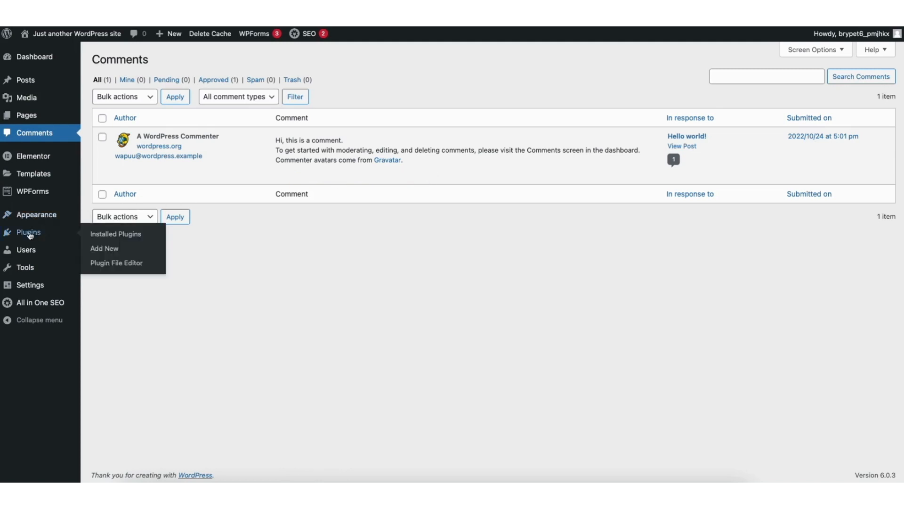
pyautogui.click(111, 249)
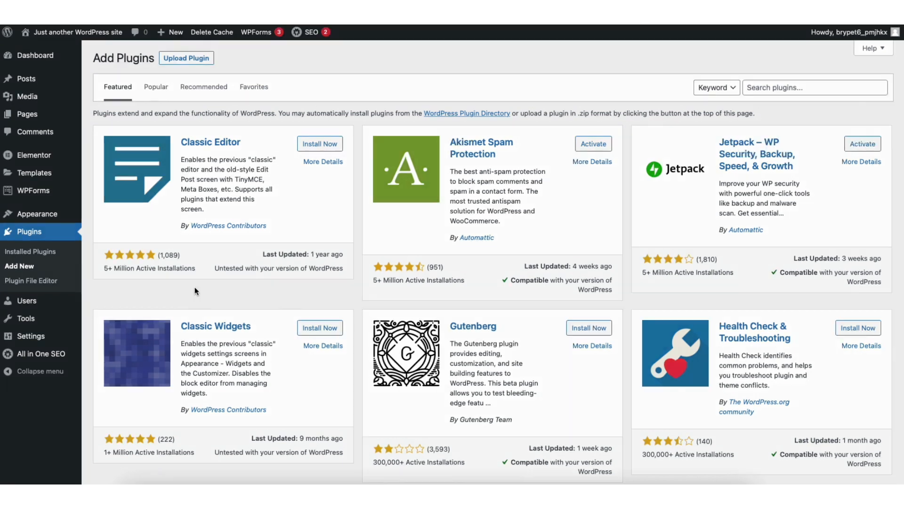
# - Open the site's navigation menu editor and inspect the Home item's settings in the menu structure
pyautogui.moveTo(37, 214)
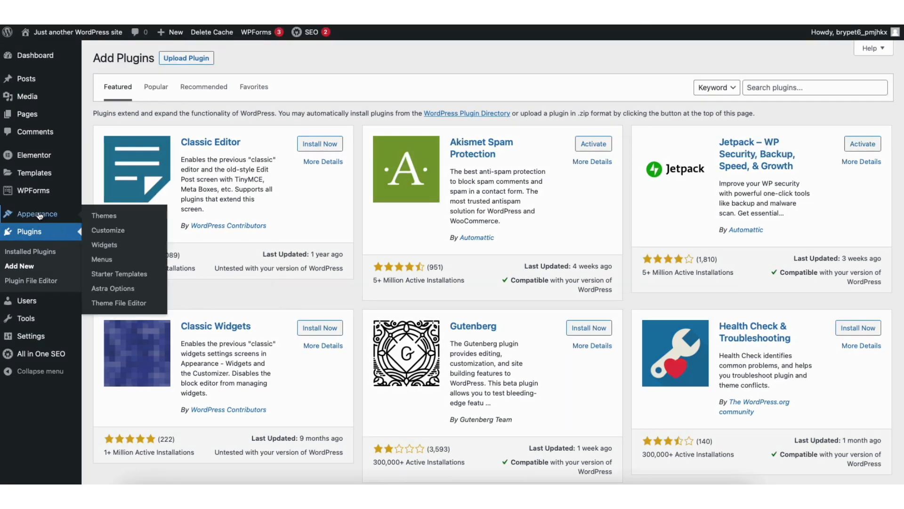
pyautogui.click(102, 259)
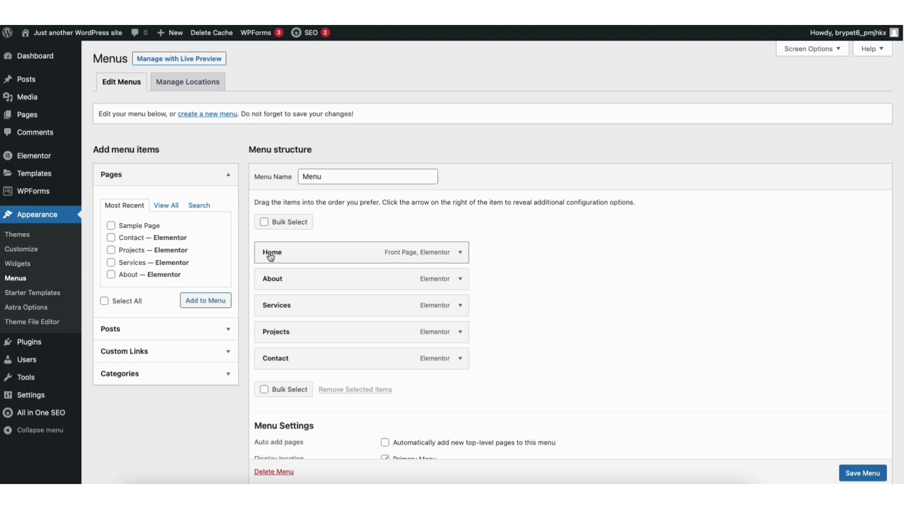
pyautogui.moveTo(278, 257)
pyautogui.mouseDown()
pyautogui.moveTo(279, 278)
pyautogui.moveTo(277, 252)
pyautogui.mouseUp()
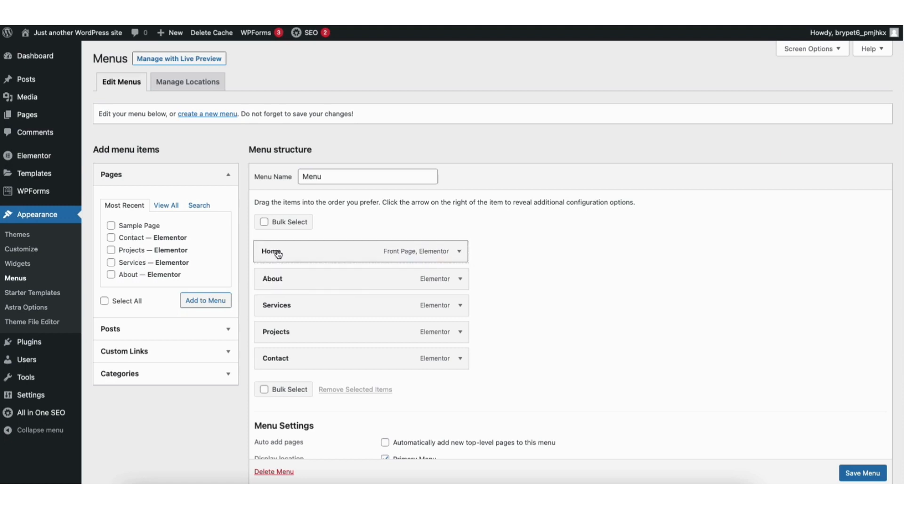
pyautogui.click(466, 253)
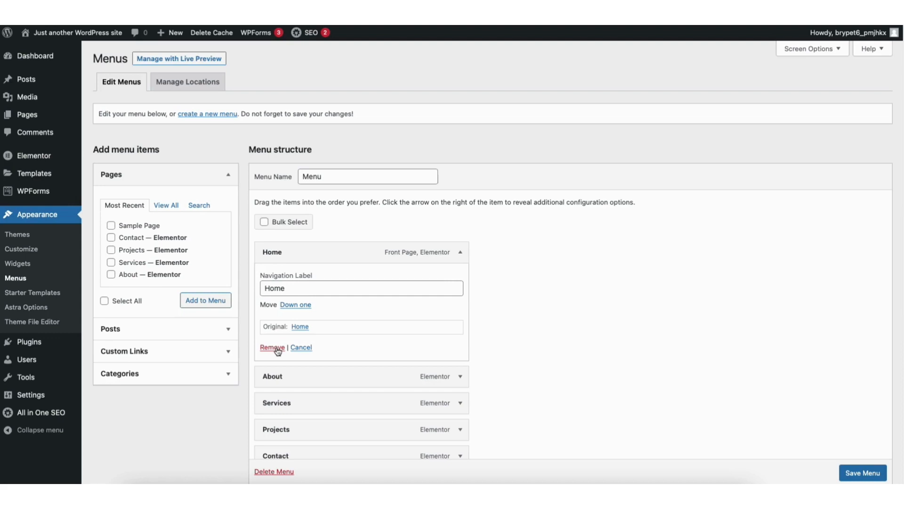
pyautogui.click(461, 253)
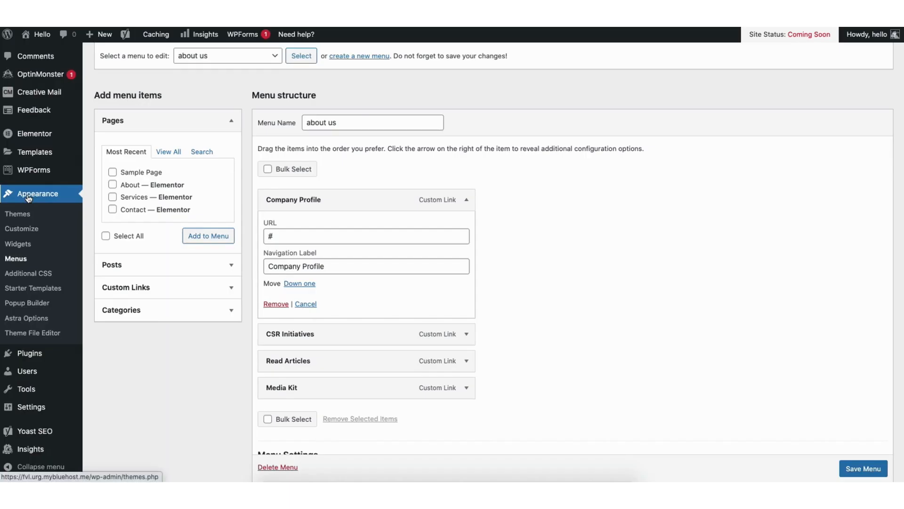
# - Open the theme customizer's Footer Builder and add an empty paragraph block to footer Widget 1 below the tutorial text
pyautogui.click(21, 229)
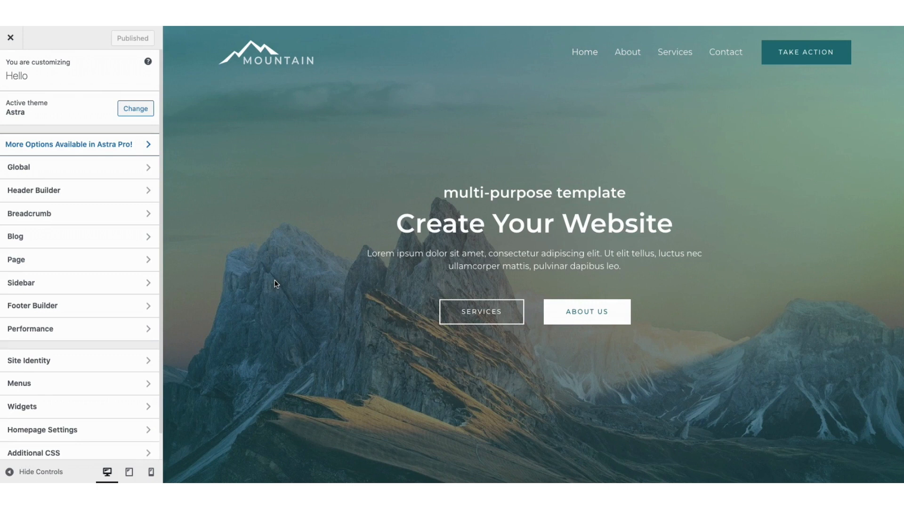
pyautogui.click(93, 310)
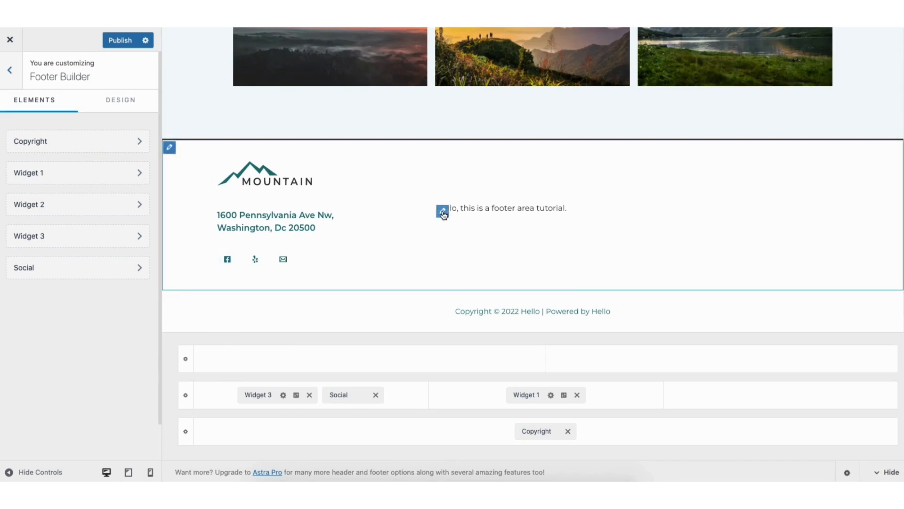
pyautogui.click(443, 212)
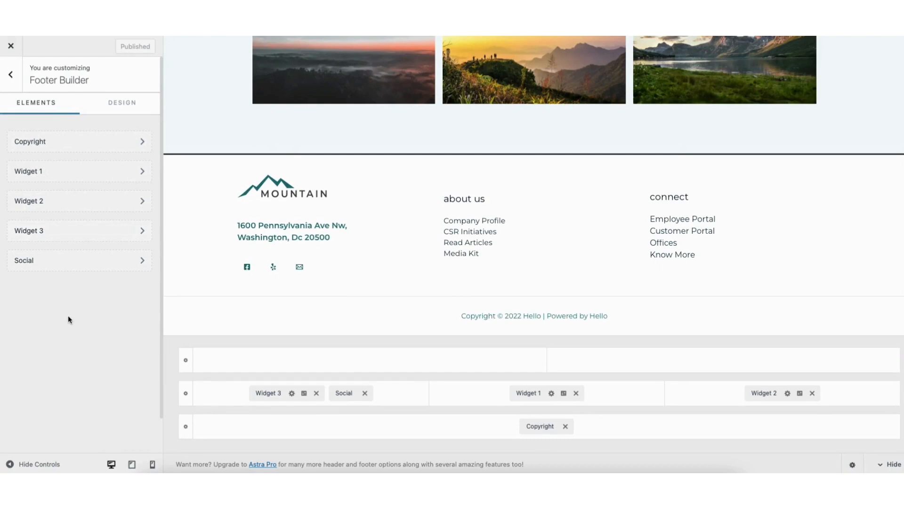
pyautogui.click(52, 230)
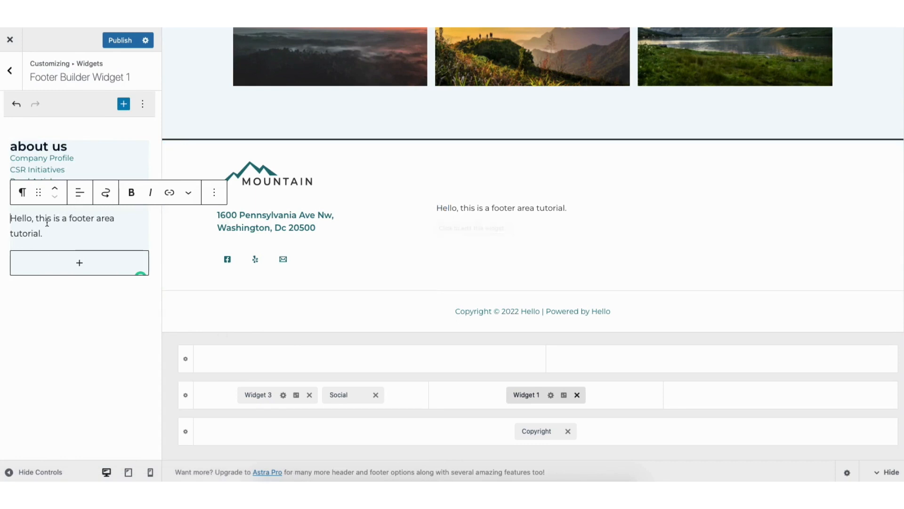
pyautogui.click(79, 264)
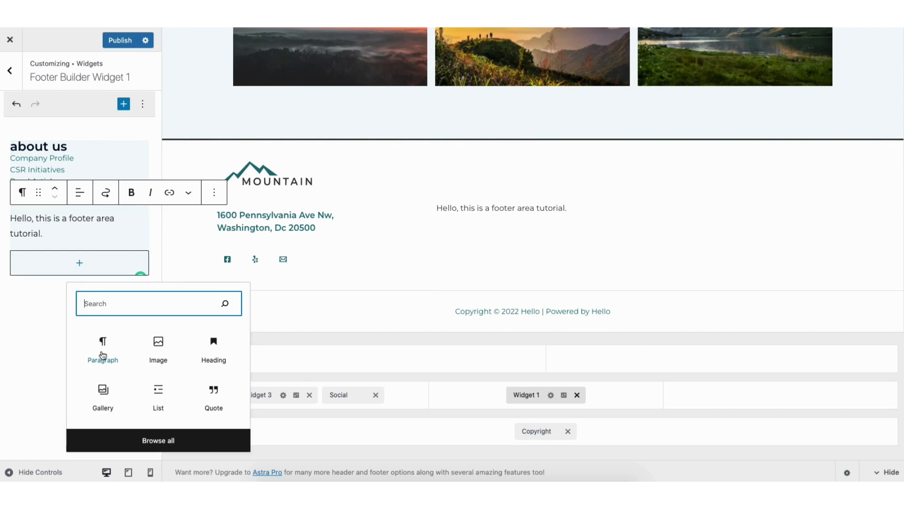
pyautogui.click(102, 354)
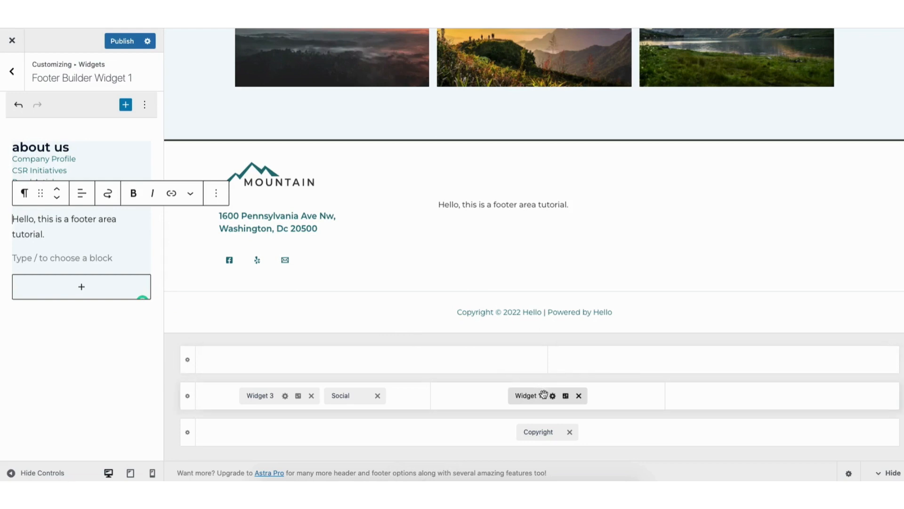
# - Check the design settings of footer Widget 1 and set the primary footer to 4 columns
pyautogui.click(565, 397)
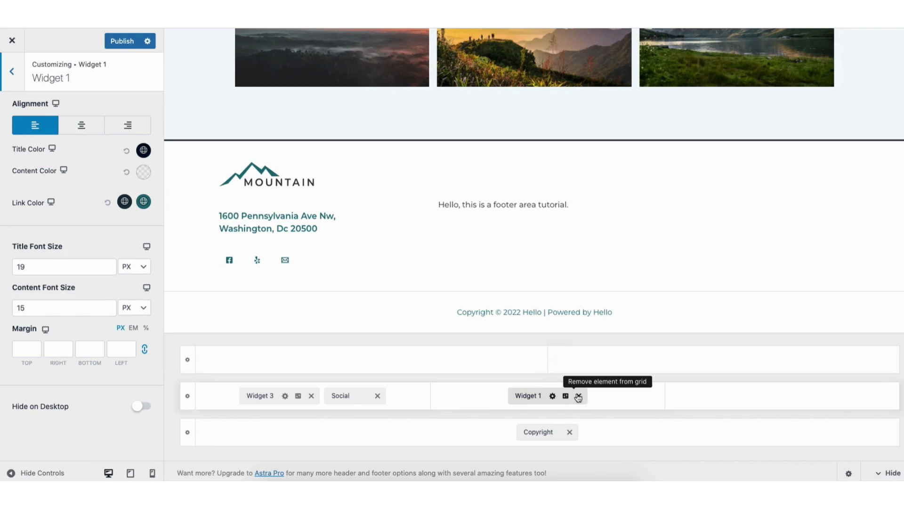
pyautogui.click(172, 149)
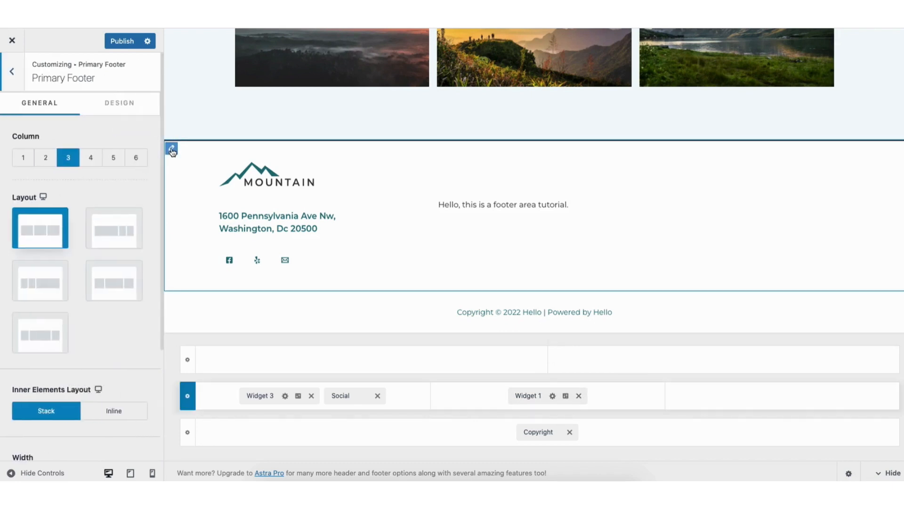
pyautogui.click(91, 160)
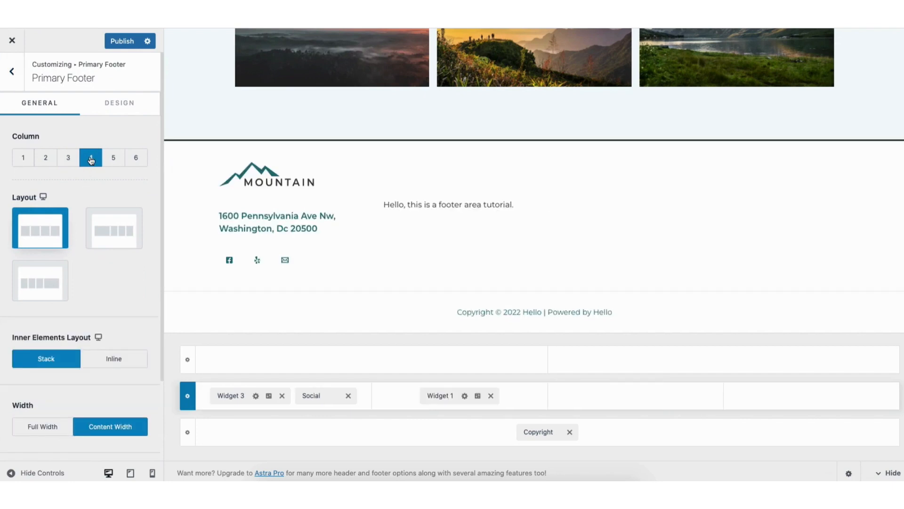
pyautogui.moveTo(725, 362)
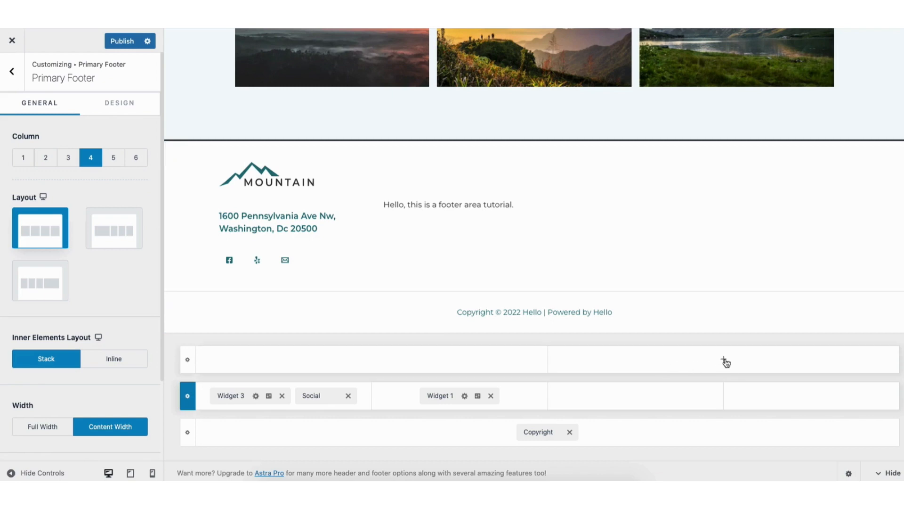
pyautogui.click(12, 71)
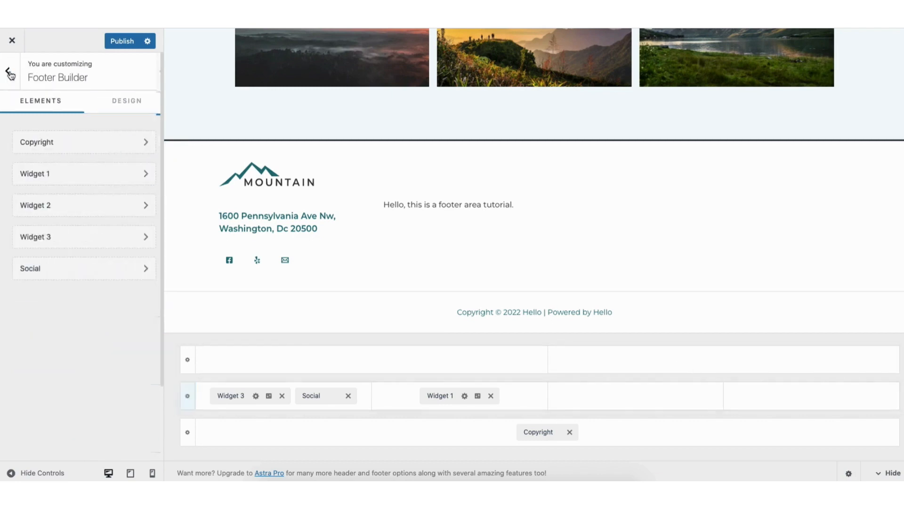
pyautogui.click(11, 72)
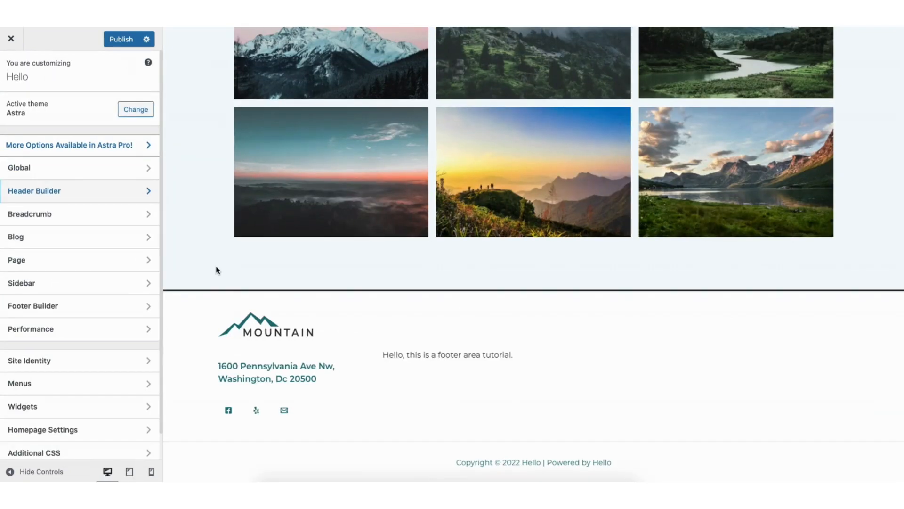
# - Review the Site Identity options, including the site icon image selection and the site title and logo settings
pyautogui.click(37, 360)
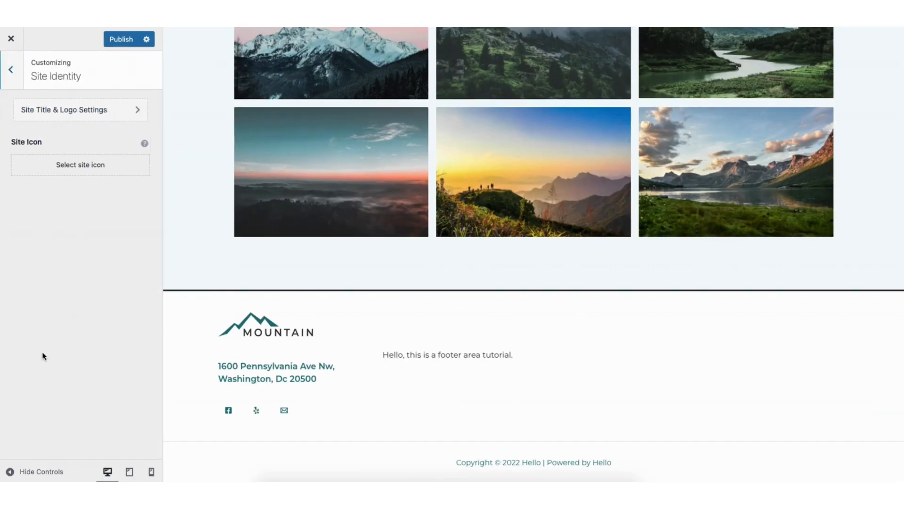
pyautogui.click(82, 171)
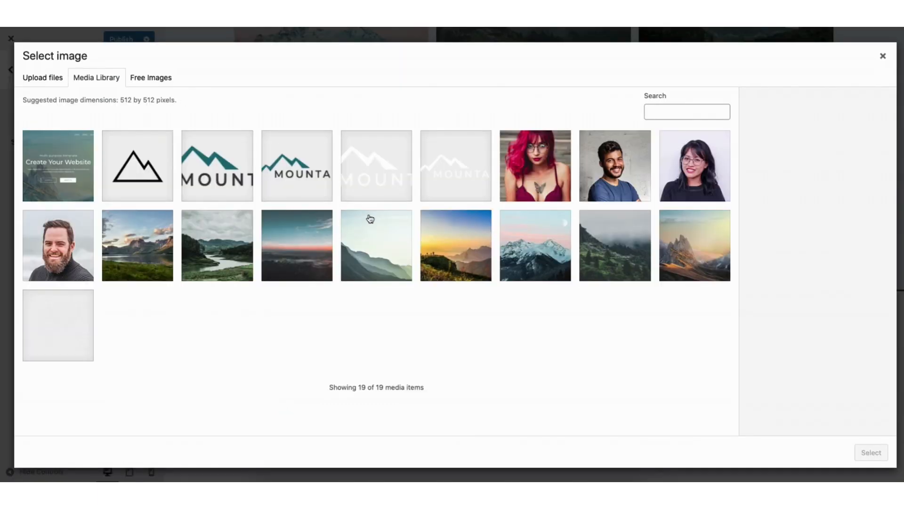
pyautogui.click(883, 58)
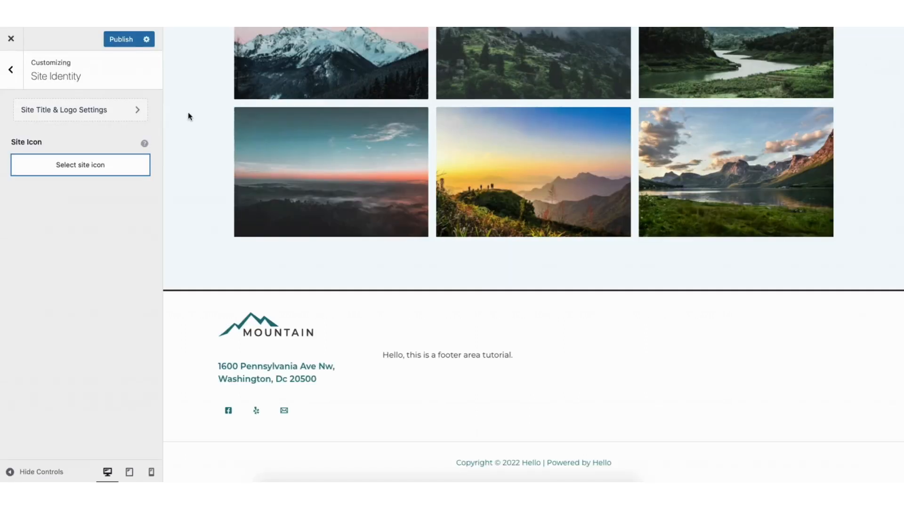
pyautogui.click(66, 111)
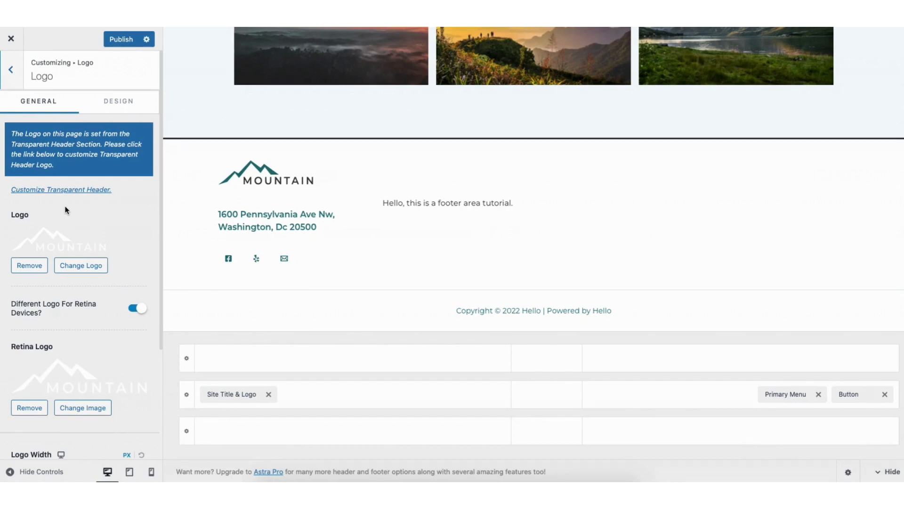
pyautogui.click(11, 71)
pyautogui.click(11, 71)
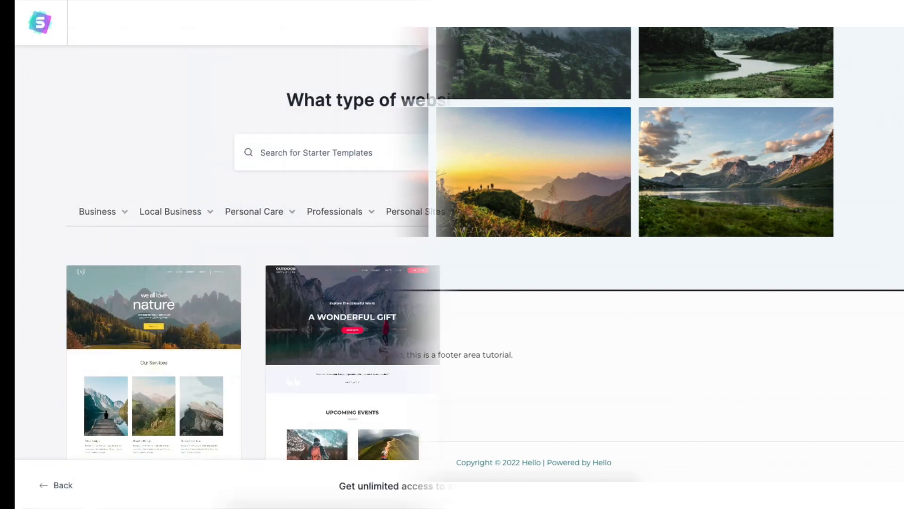
# - Replace the homepage hero title in the Elementor image box with "MY DEMO S"
pyautogui.scroll(-6, 453, 254)
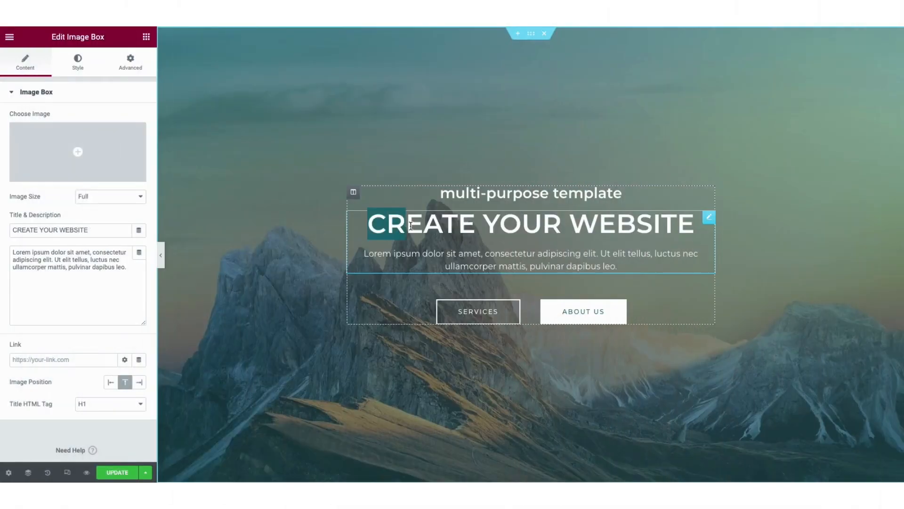
pyautogui.moveTo(368, 226); pyautogui.dragTo(691, 235)
pyautogui.write('MY DEMO S')
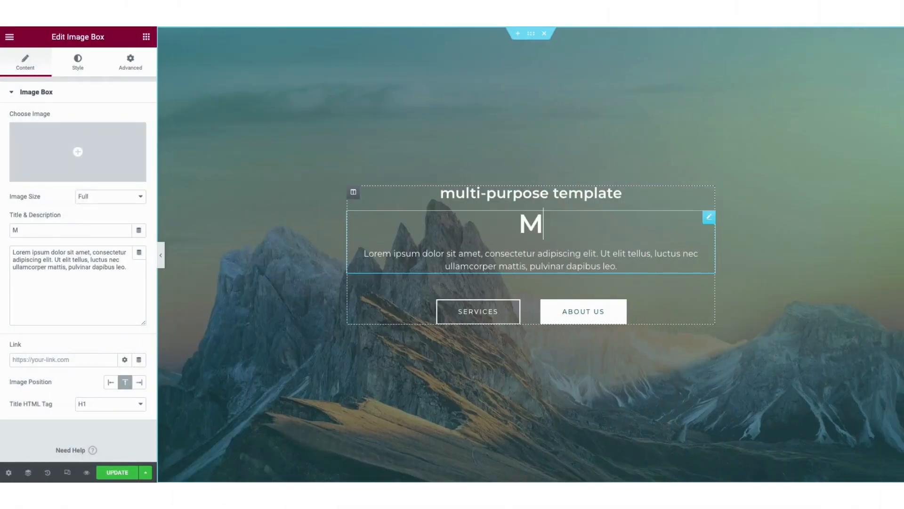